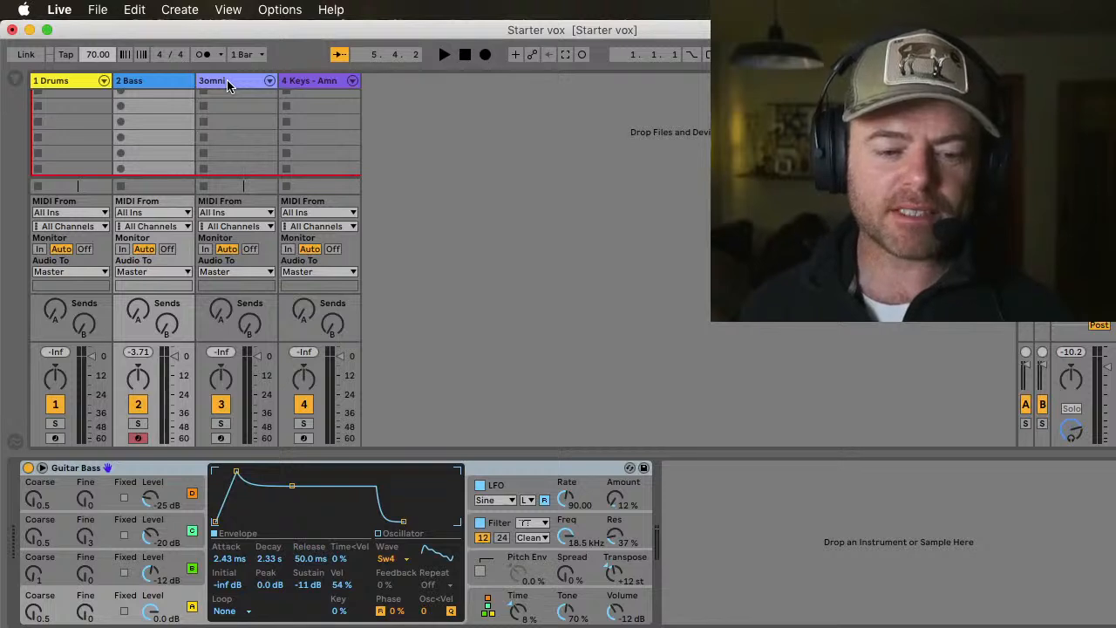
Step: Select the Keys track, show the browser and search the Favorites collection for "flute"
{"action": "left_click", "coordinate": [306, 80]}
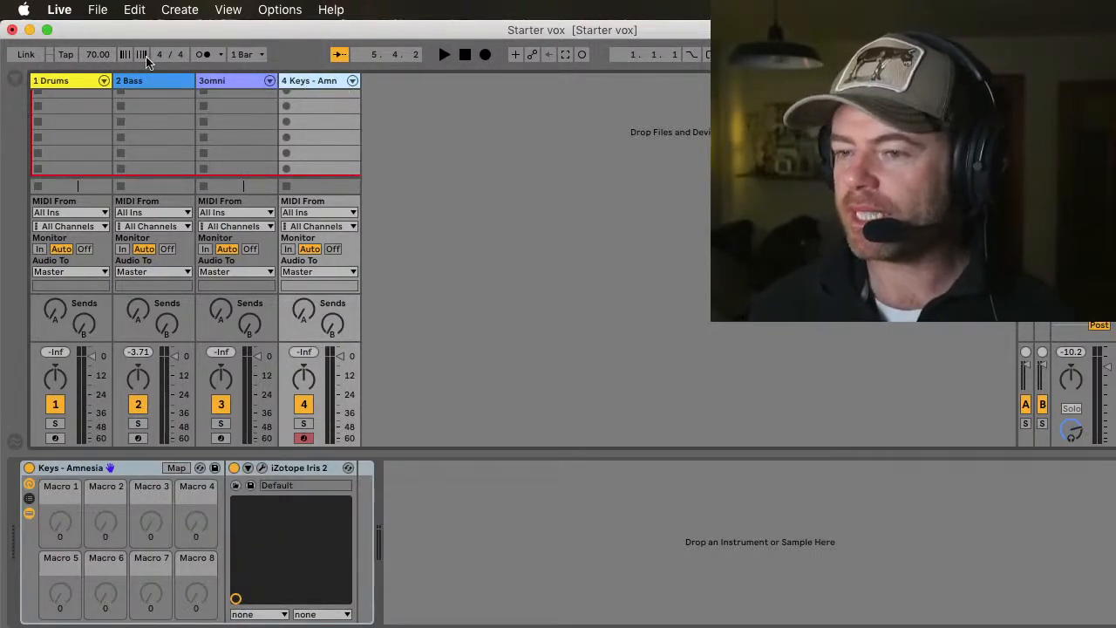
{"action": "left_click", "coordinate": [12, 80]}
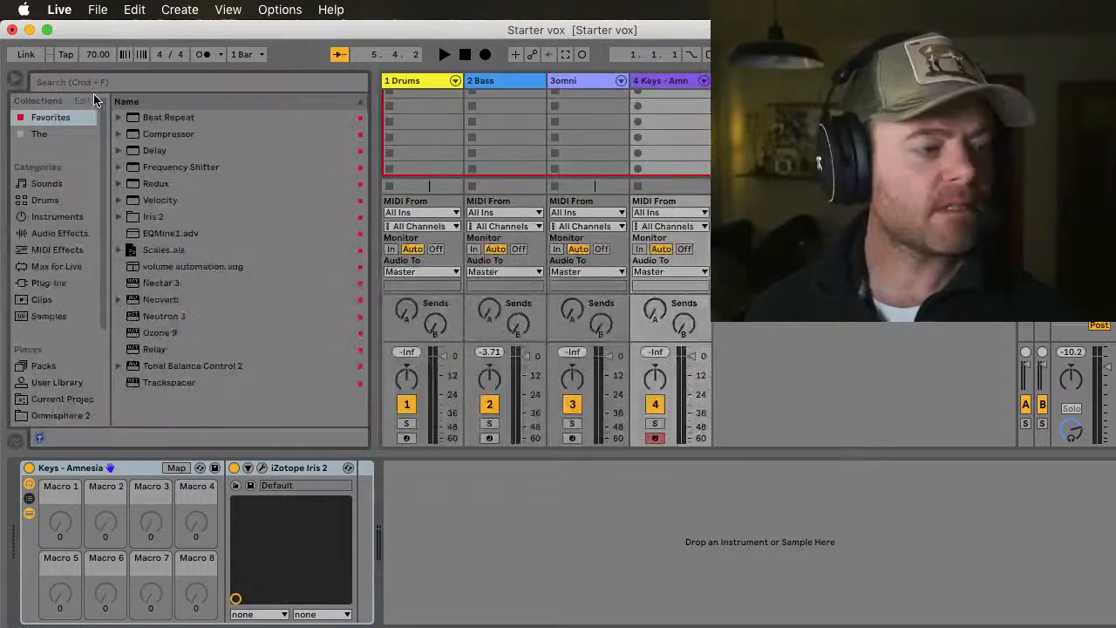
{"action": "left_click", "coordinate": [151, 84]}
{"action": "type", "text": "fl"}
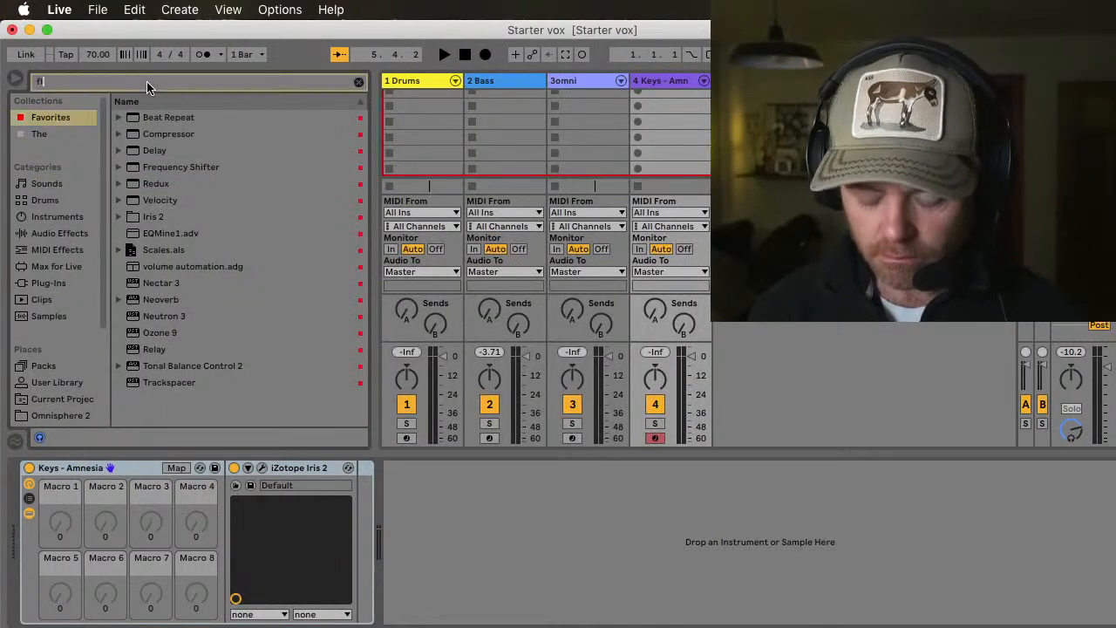
{"action": "type", "text": "ute"}
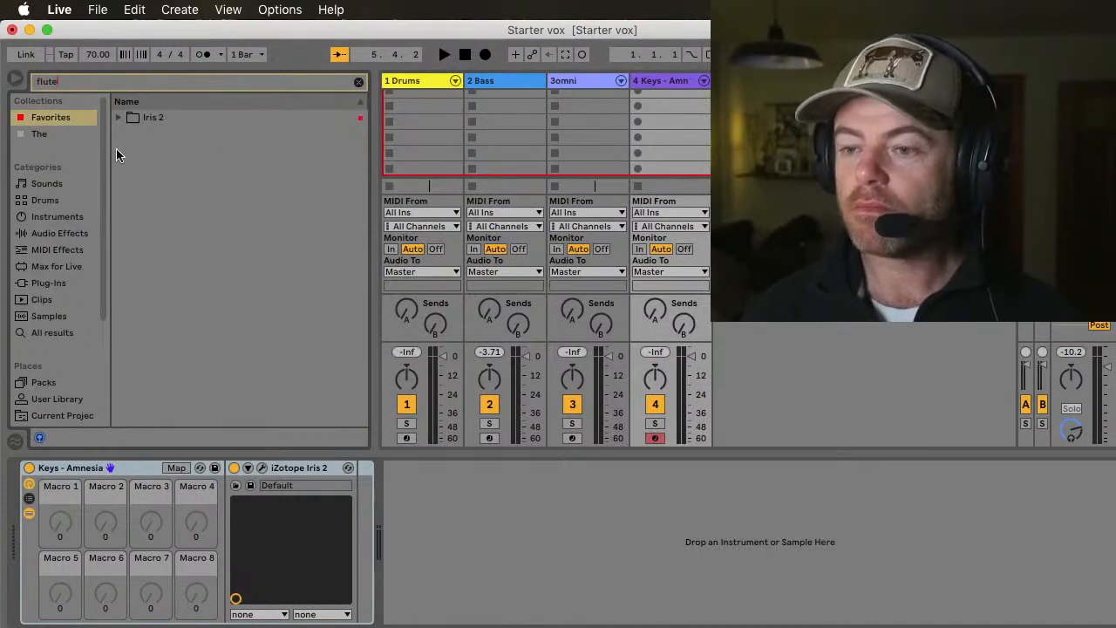
Step: Look through the Iris 2 Leads and Pads folders and load Pads - Wizards Flute.adg onto track 4
{"action": "left_click", "coordinate": [120, 117]}
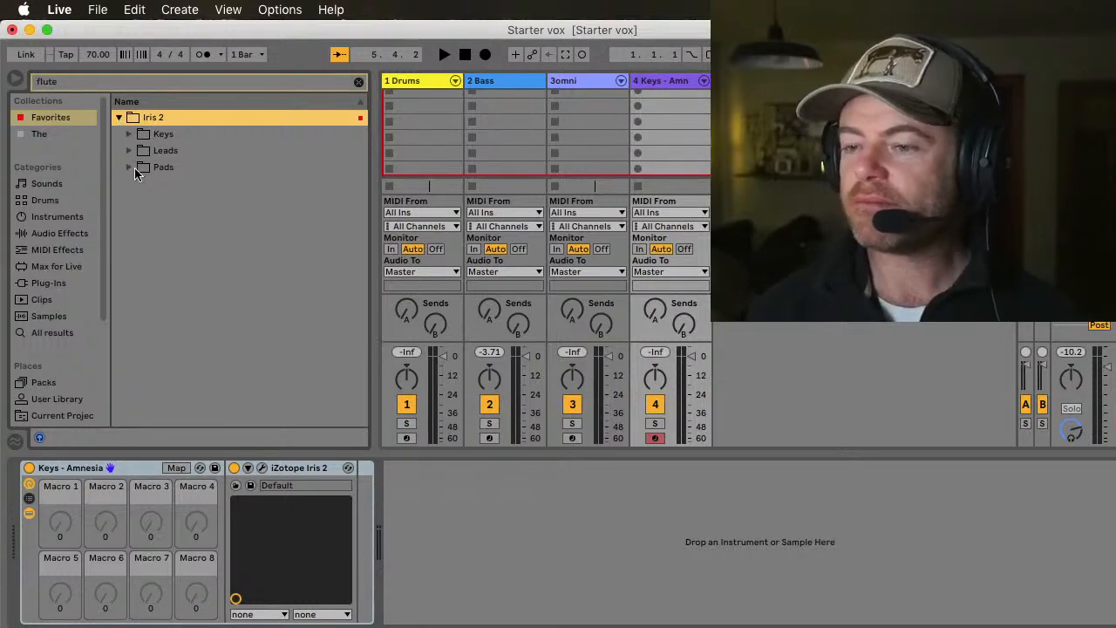
{"action": "left_click", "coordinate": [128, 152]}
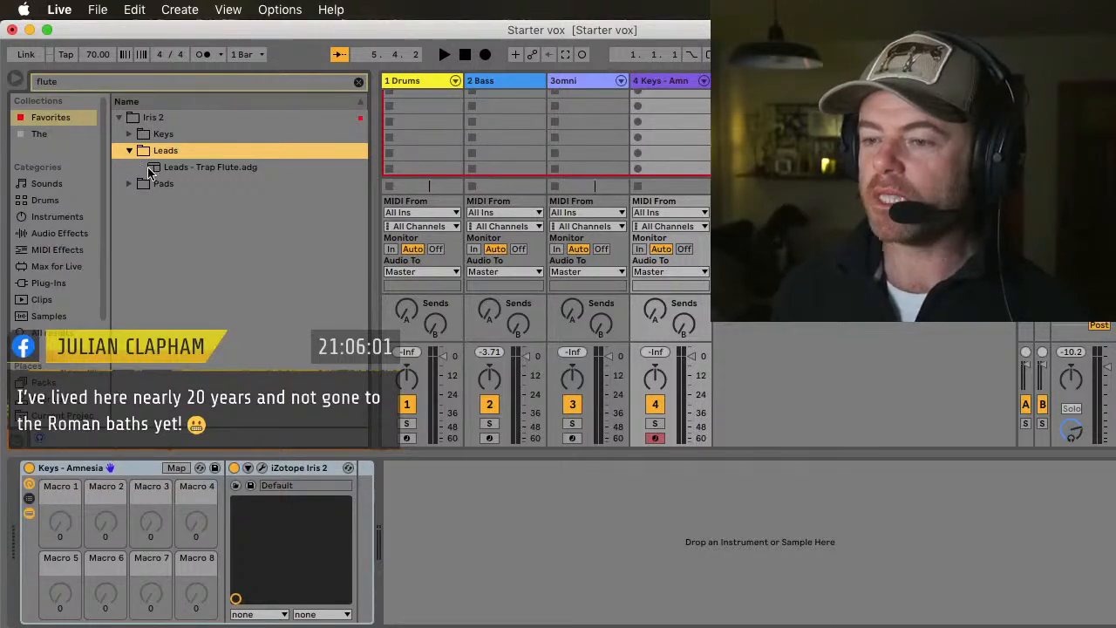
{"action": "left_click", "coordinate": [165, 170]}
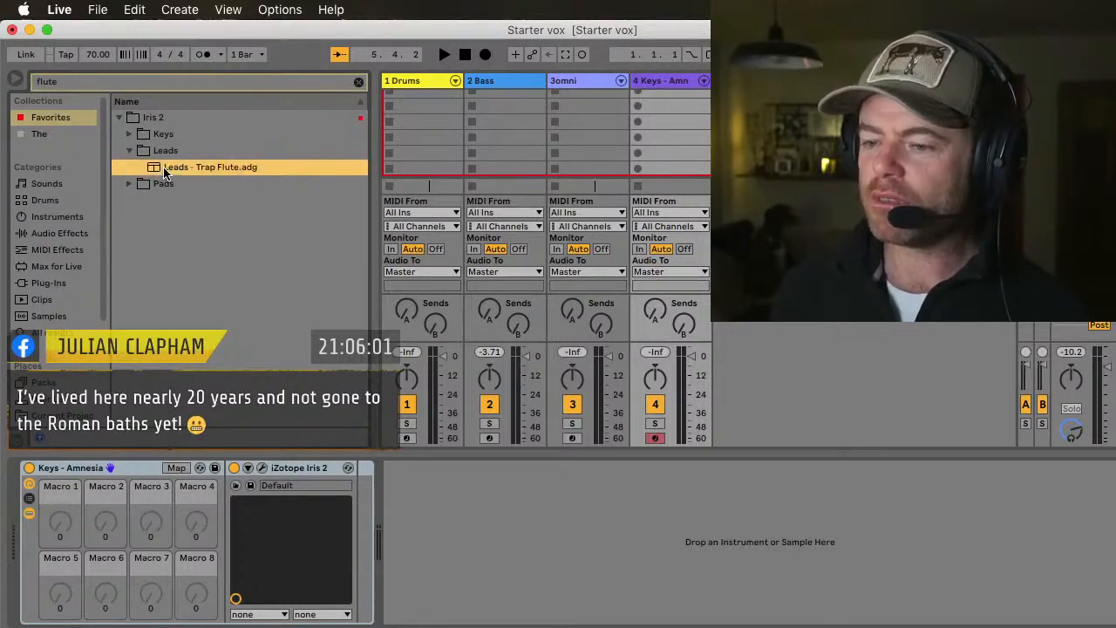
{"action": "left_click", "coordinate": [130, 187]}
{"action": "left_click", "coordinate": [181, 189]}
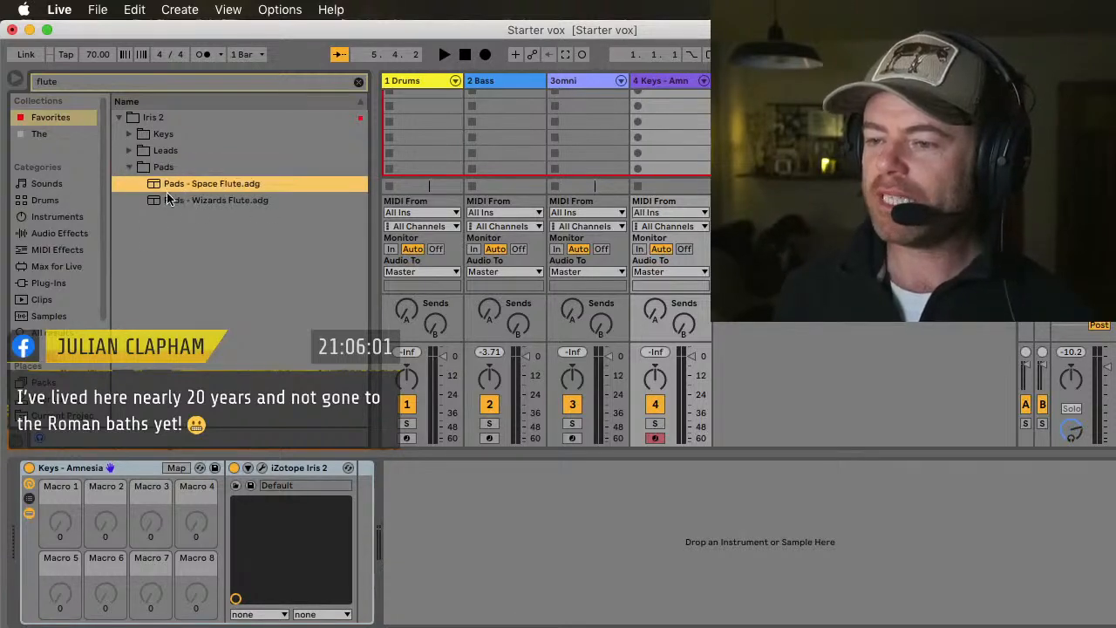
{"action": "left_click", "coordinate": [171, 201]}
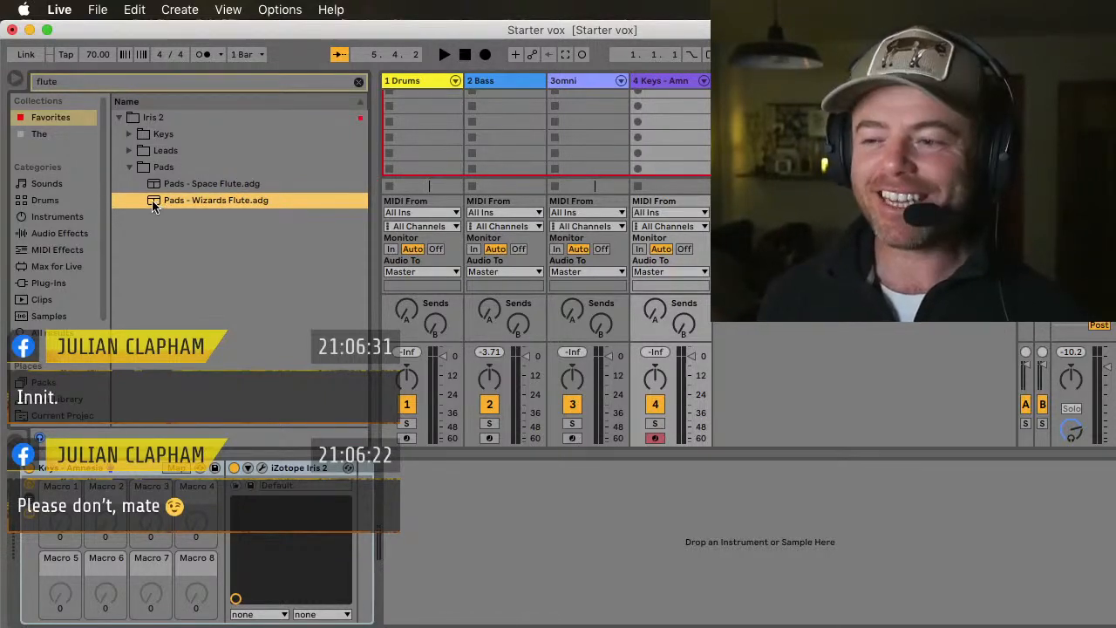
{"action": "left_click_drag", "start_coordinate": [154, 206], "coordinate": [666, 87]}
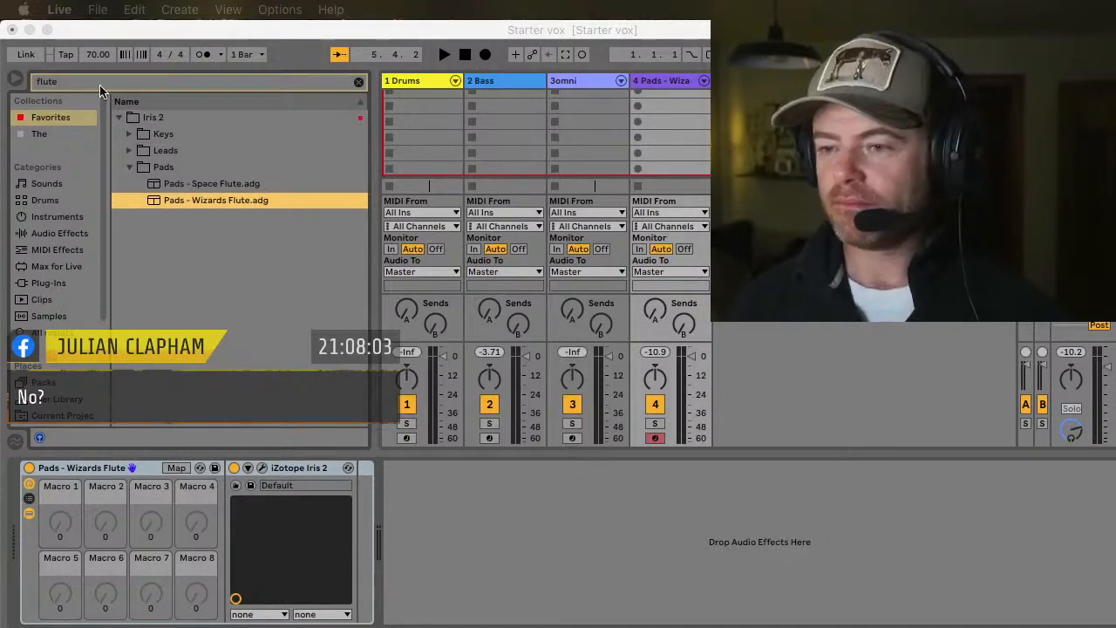
Step: Replace the browser search with "Effervescent" and widen it to all results
{"action": "left_click", "coordinate": [360, 82]}
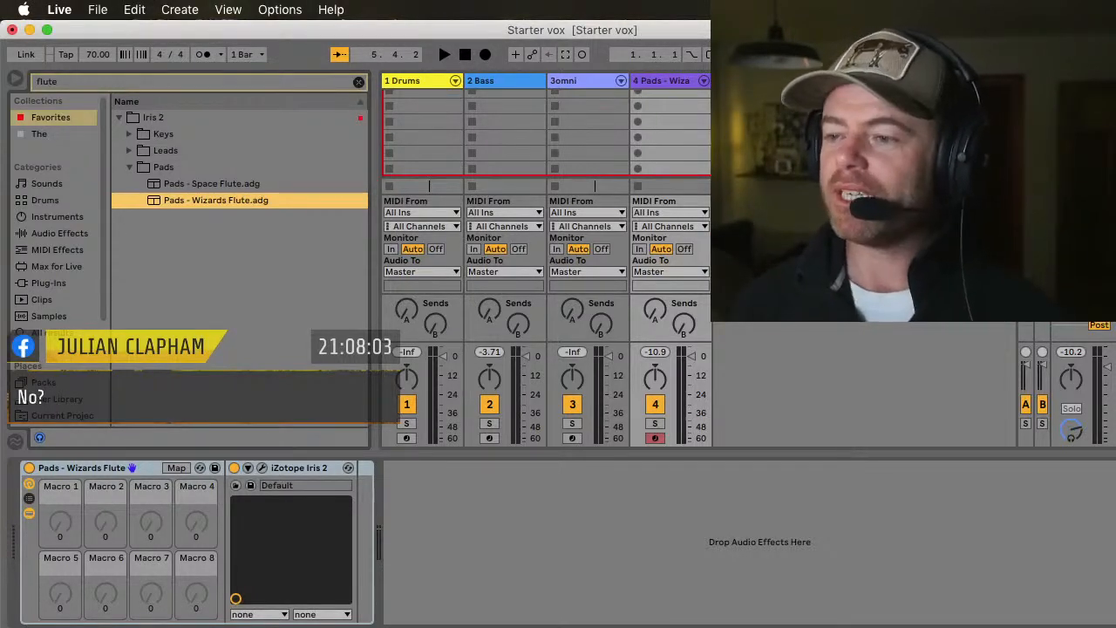
{"action": "left_click", "coordinate": [357, 83]}
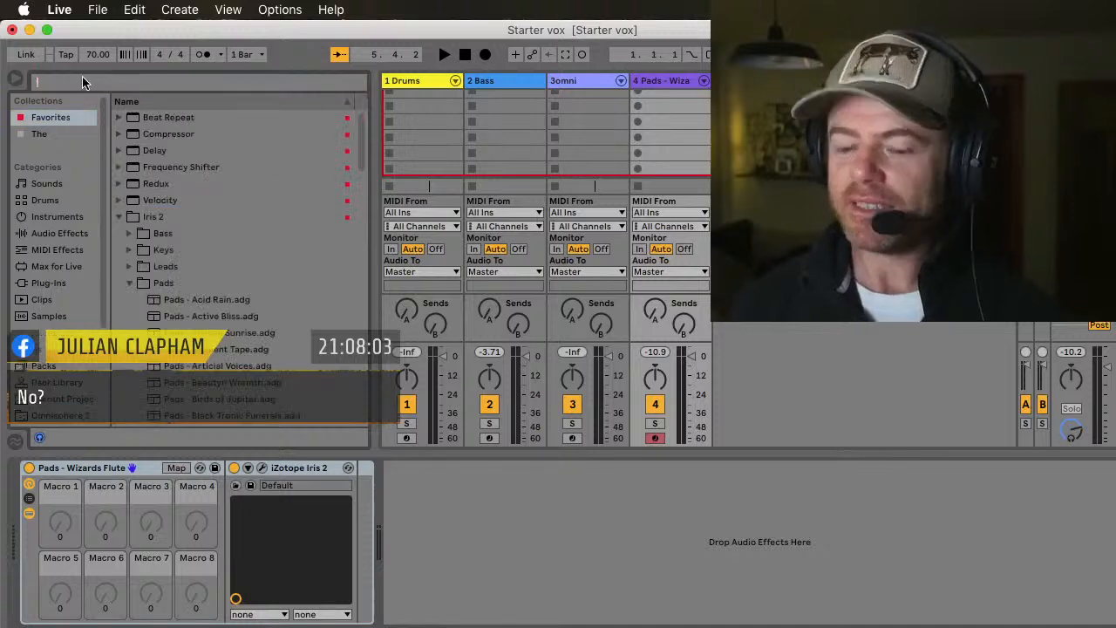
{"action": "type", "text": "Effervescenc"}
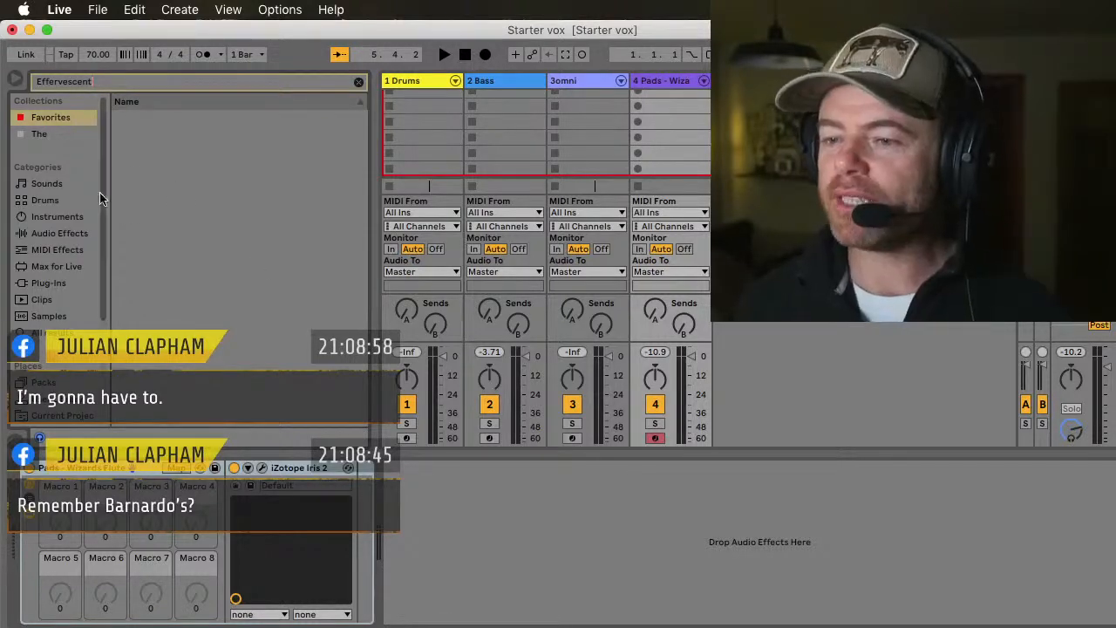
{"action": "left_click", "coordinate": [46, 185]}
{"action": "left_click", "coordinate": [46, 201]}
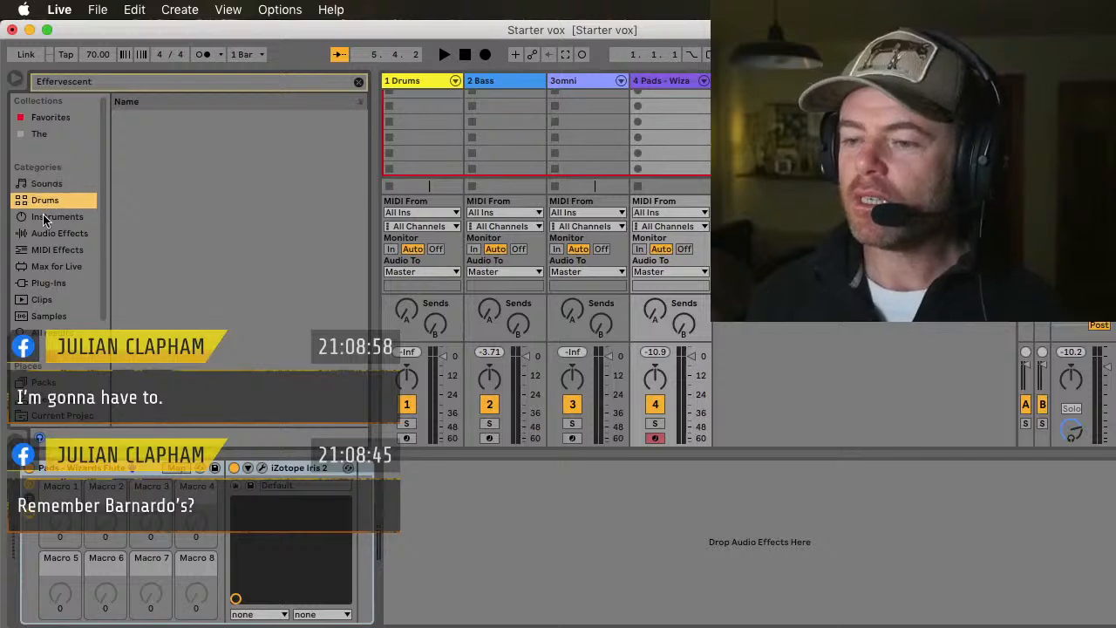
{"action": "left_click", "coordinate": [44, 218]}
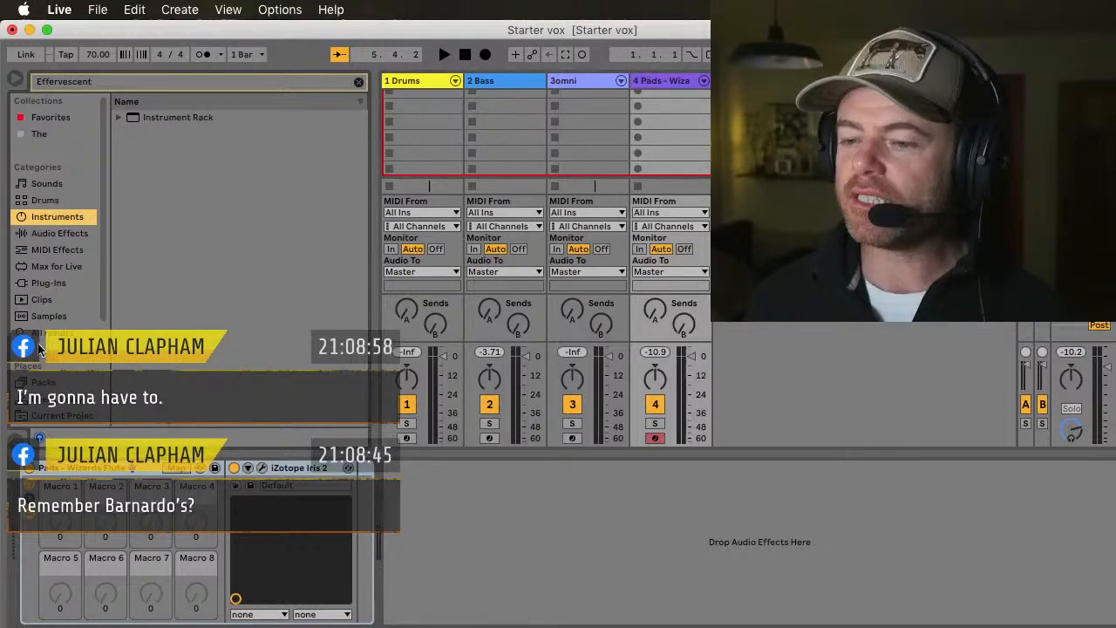
{"action": "left_click", "coordinate": [44, 332]}
Step: Load the first Effervescent.adg preset onto the 3omni track and start playback
{"action": "left_click", "coordinate": [161, 117]}
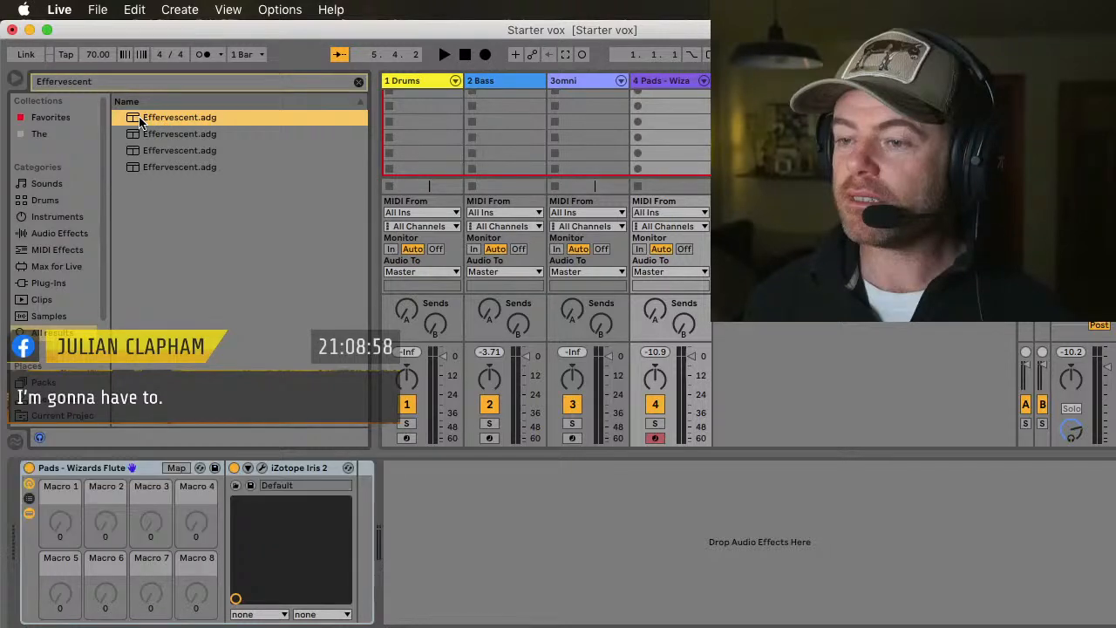
{"action": "left_click_drag", "start_coordinate": [140, 122], "coordinate": [599, 77]}
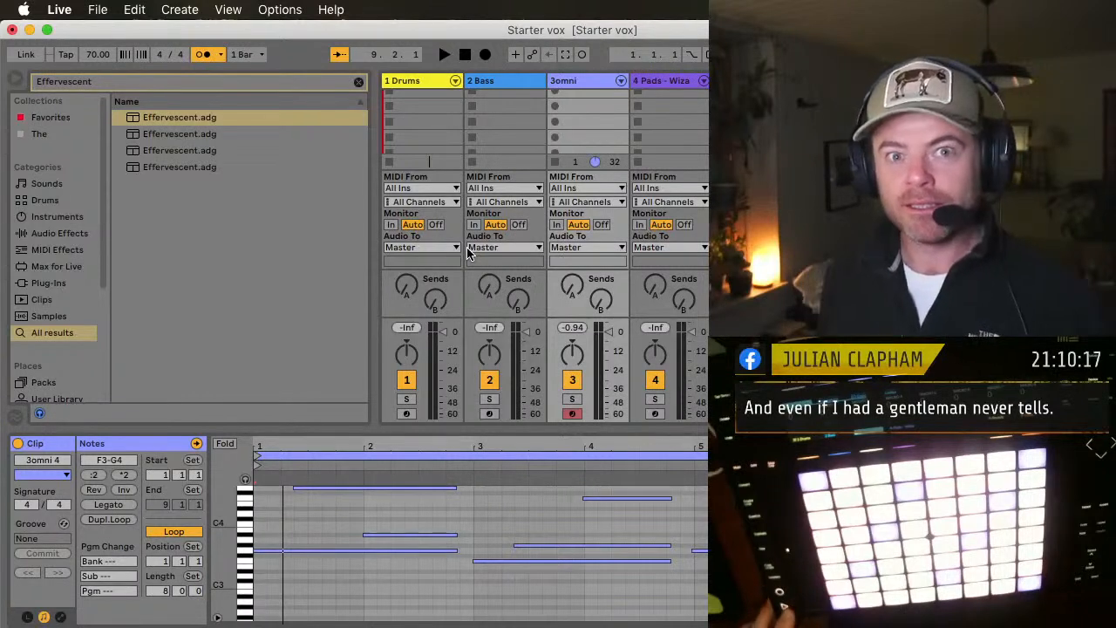
{"action": "key", "text": "space"}
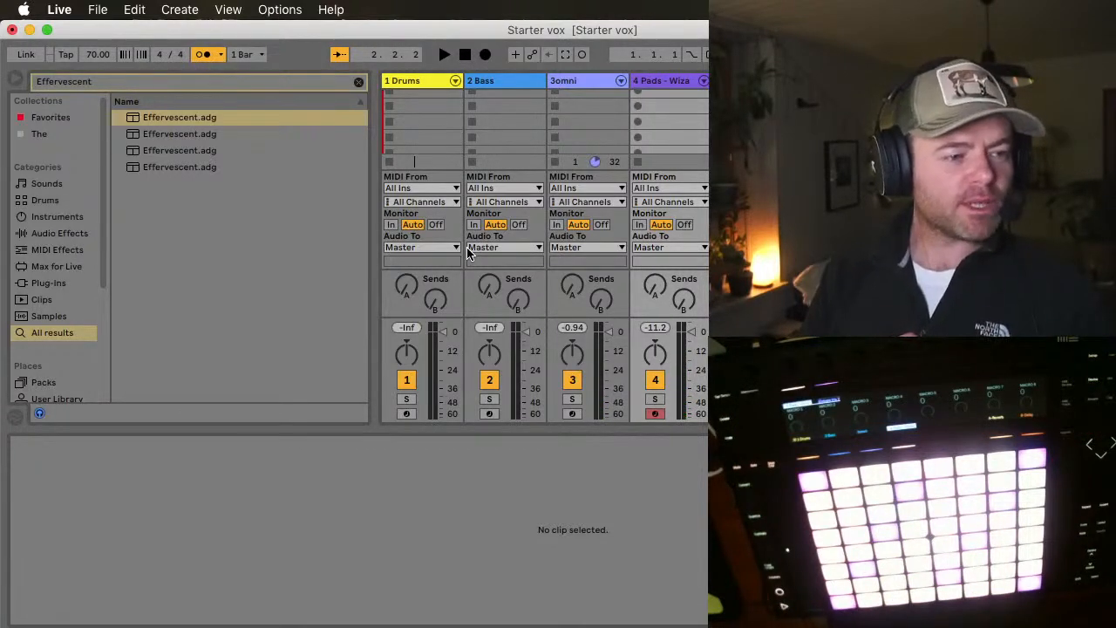
Step: Replace the browser search with "slime" and limit it to the Drums category
{"action": "left_click", "coordinate": [358, 82]}
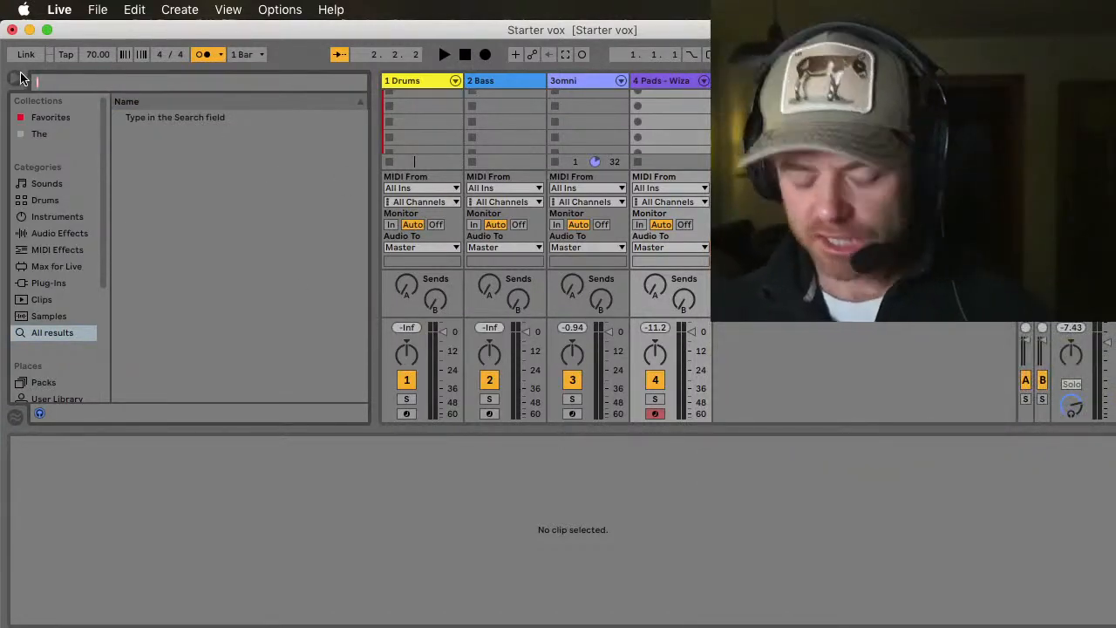
{"action": "type", "text": "slim"}
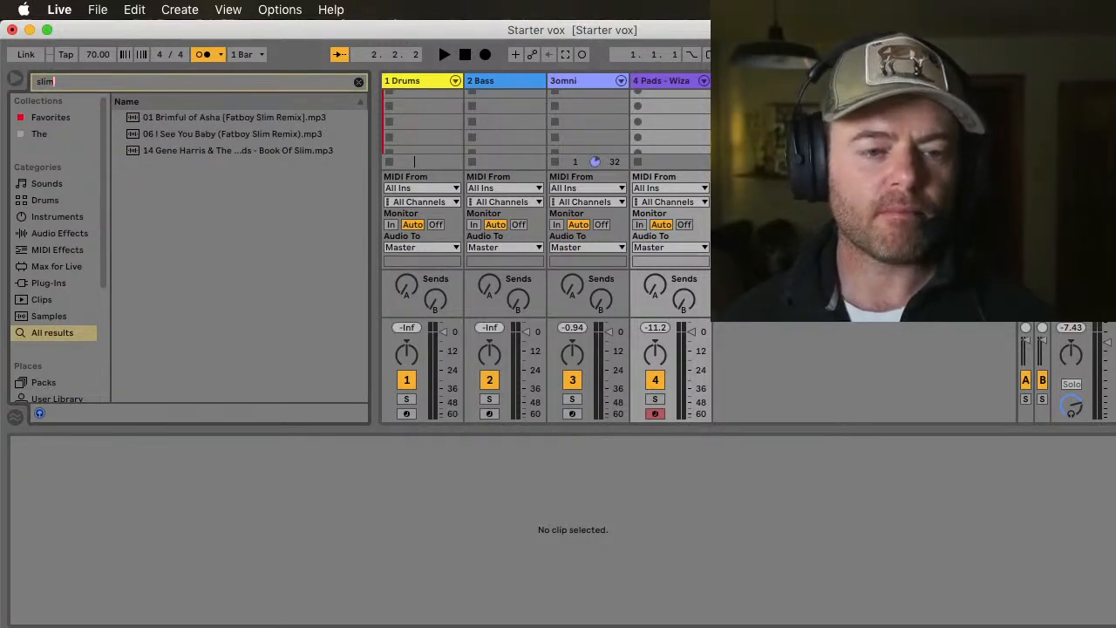
{"action": "type", "text": "e"}
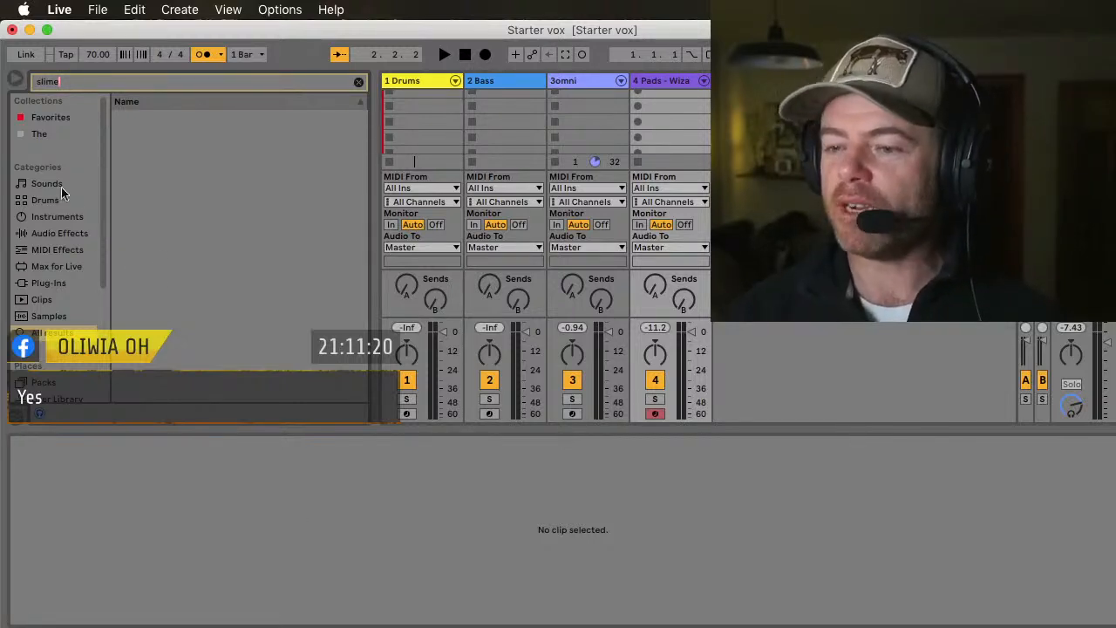
{"action": "left_click", "coordinate": [31, 203]}
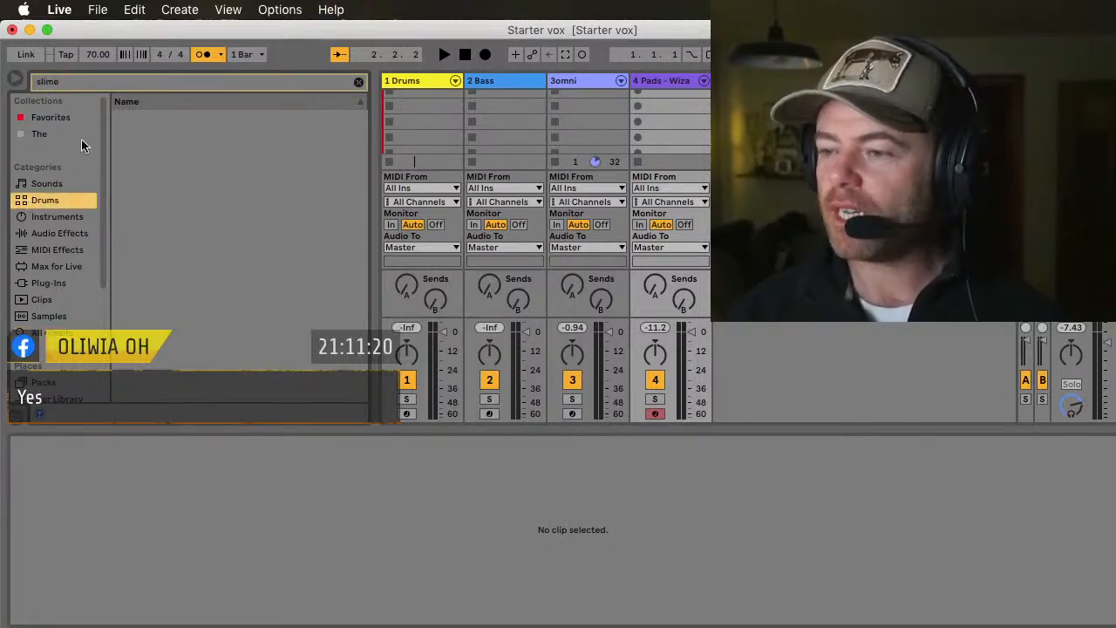
Step: Shorten the drum search to "sli" and preview Guitar Slides.adg and Bass Slides and Noise.adg
{"action": "left_click", "coordinate": [74, 82]}
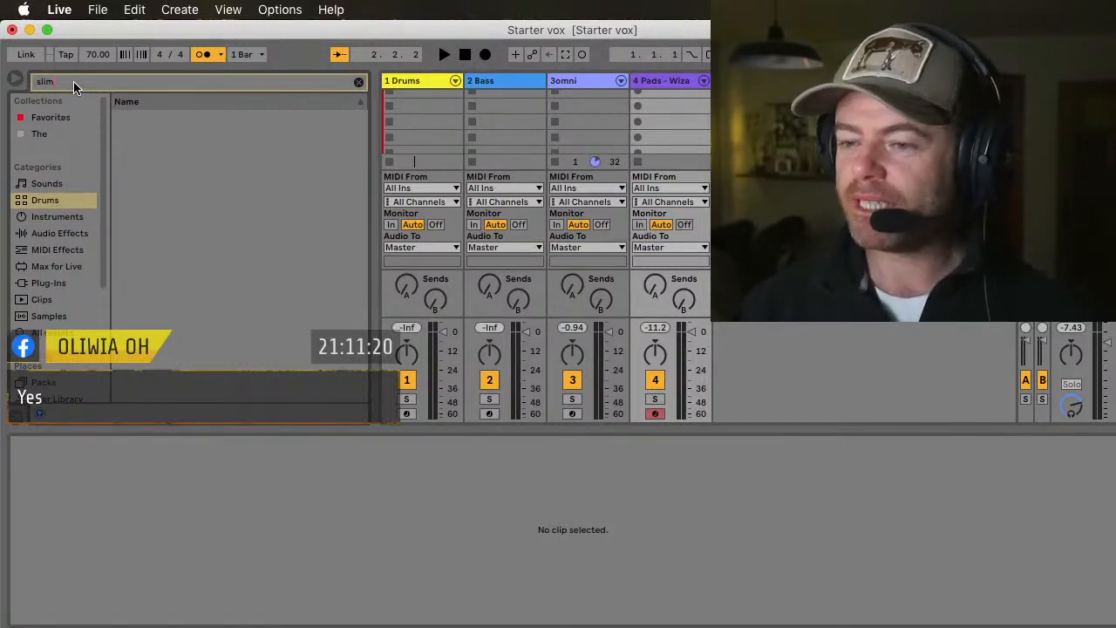
{"action": "key", "text": "BackSpace"}
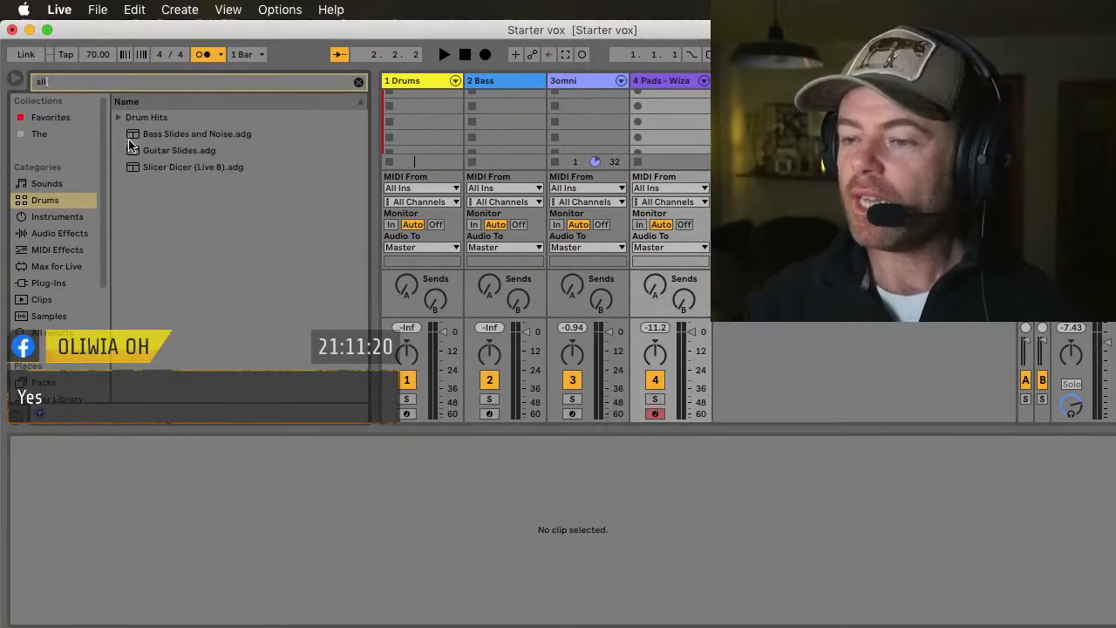
{"action": "left_click", "coordinate": [45, 202]}
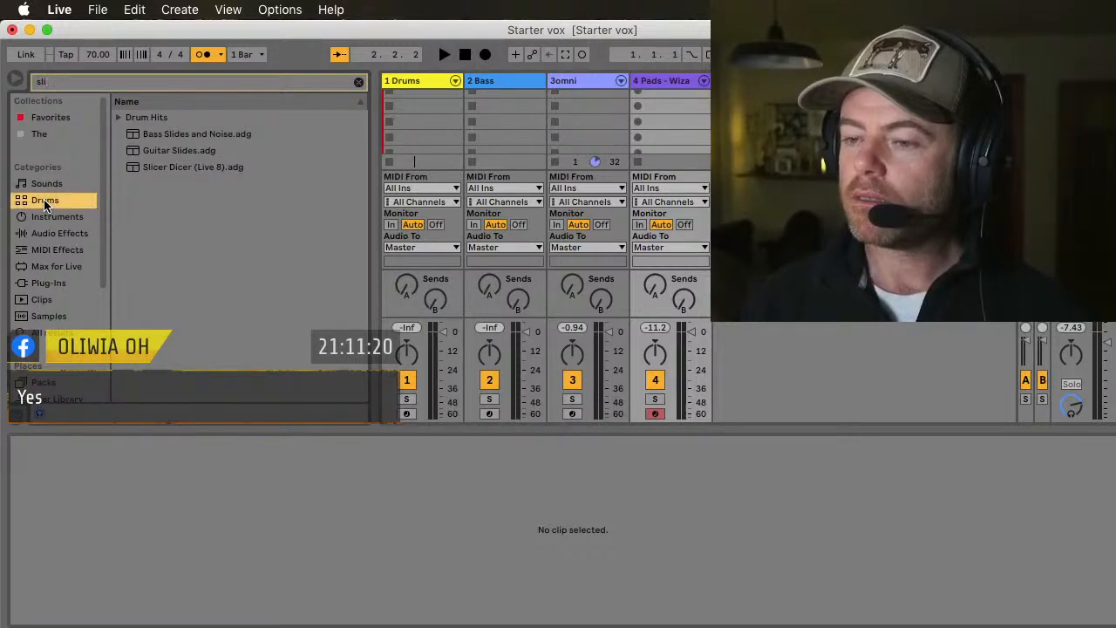
{"action": "left_click", "coordinate": [137, 157]}
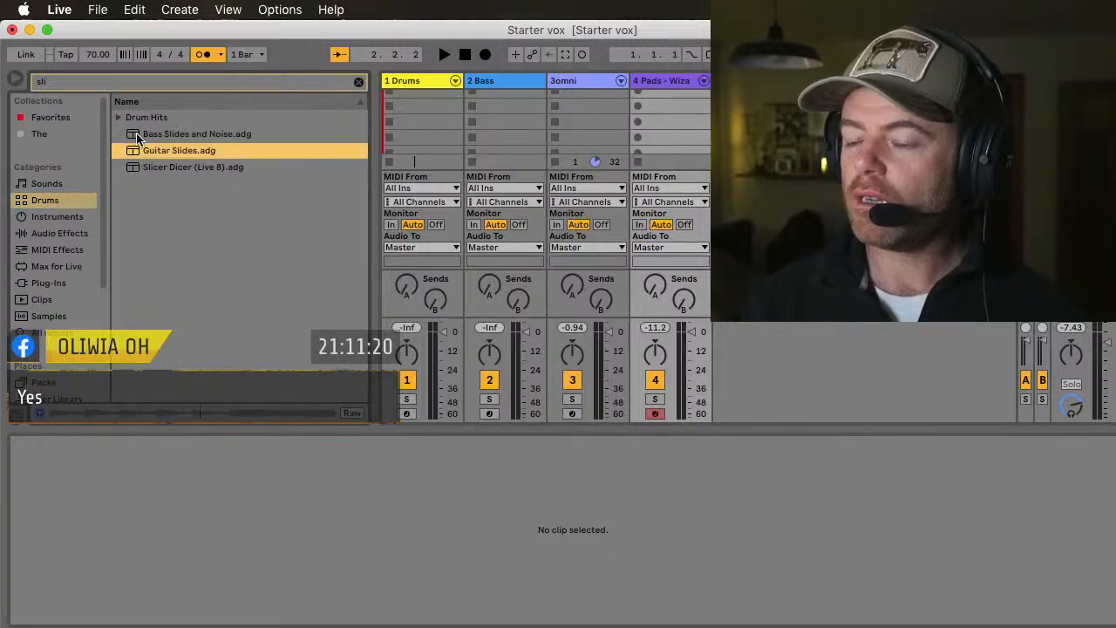
{"action": "left_click", "coordinate": [137, 136]}
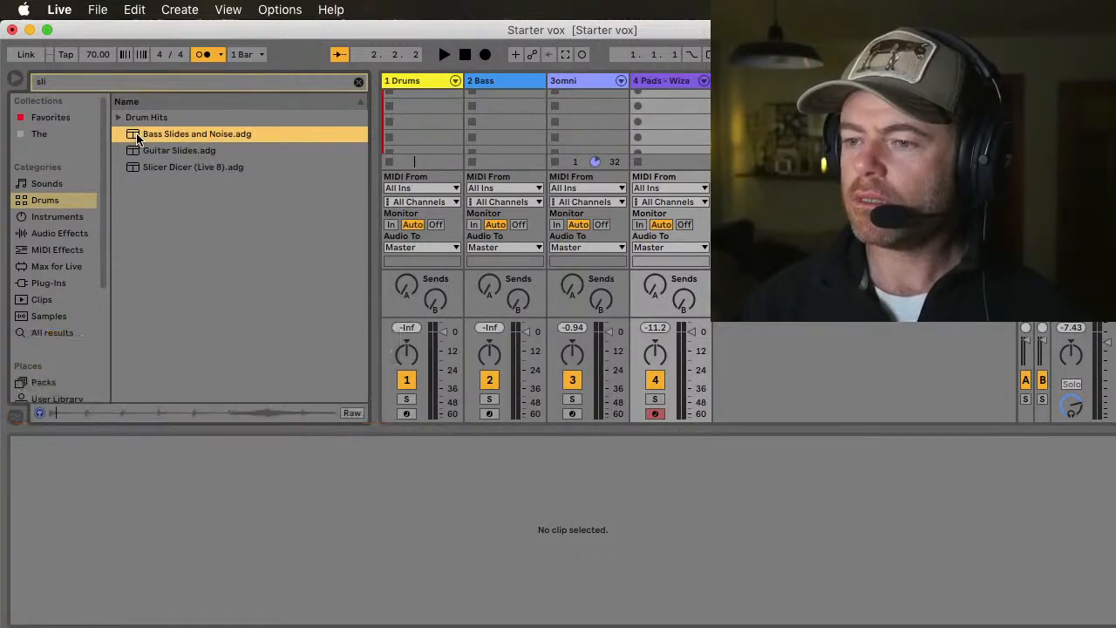
Step: Shorten the drum search to "sl", load Slappers Kit.adg onto the Drums track and stop playback
{"action": "left_click", "coordinate": [64, 83]}
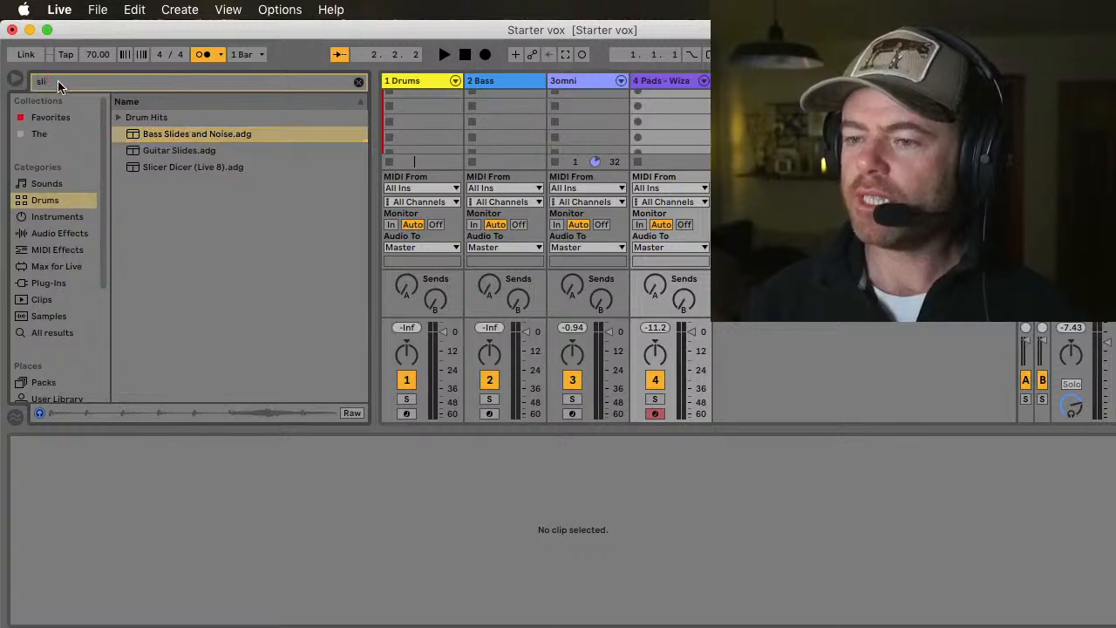
{"action": "key", "text": "BackSpace"}
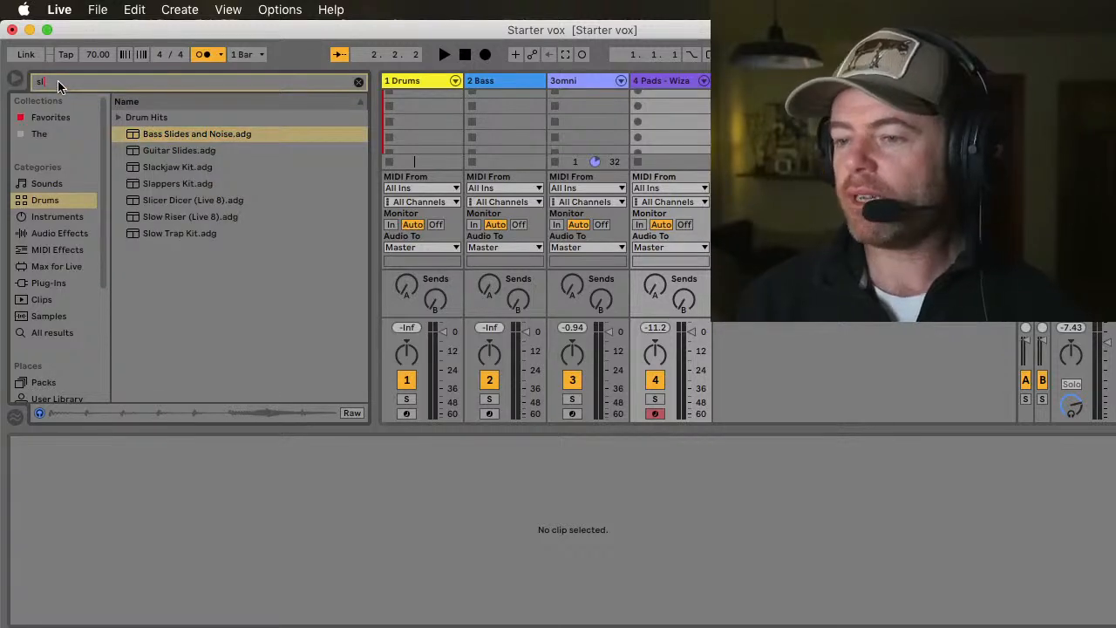
{"action": "left_click", "coordinate": [50, 218]}
{"action": "left_click", "coordinate": [42, 201]}
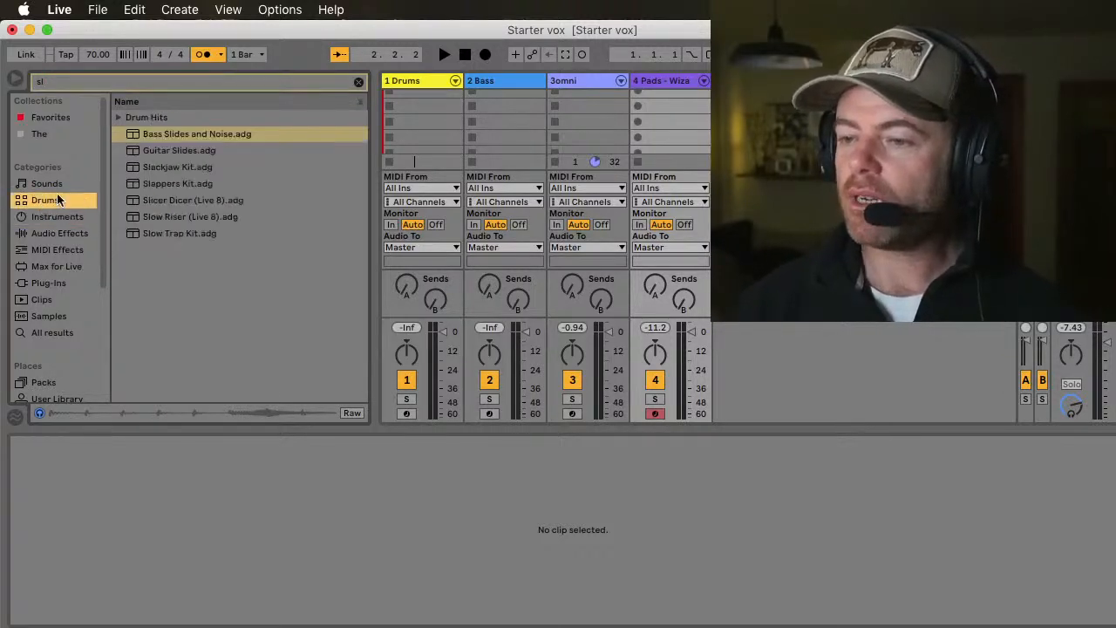
{"action": "left_click", "coordinate": [133, 183]}
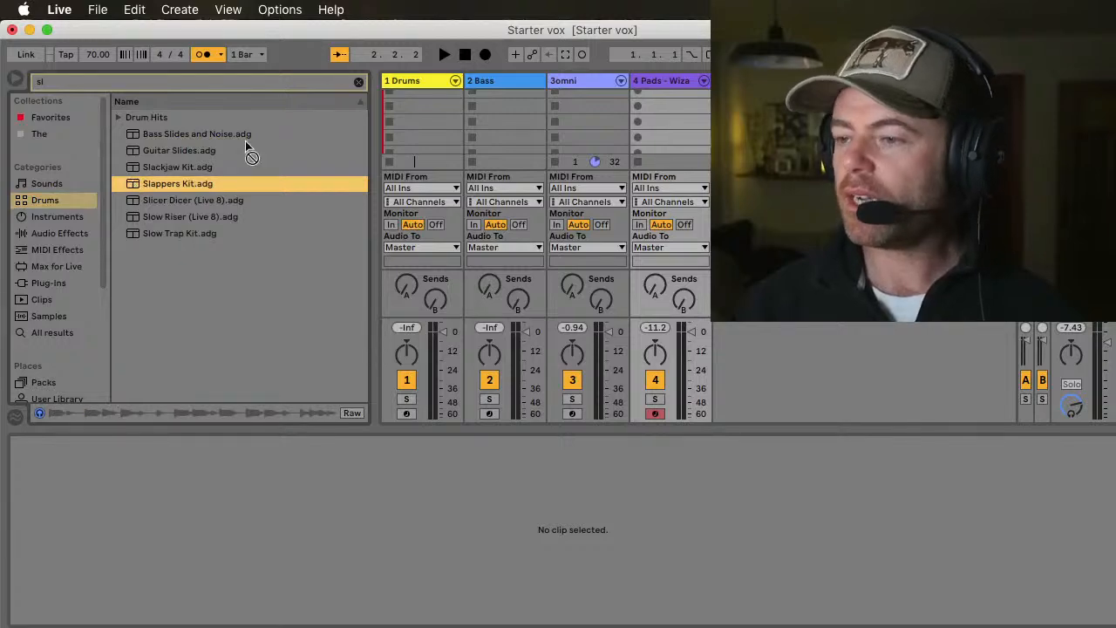
{"action": "left_click_drag", "start_coordinate": [245, 141], "coordinate": [424, 81]}
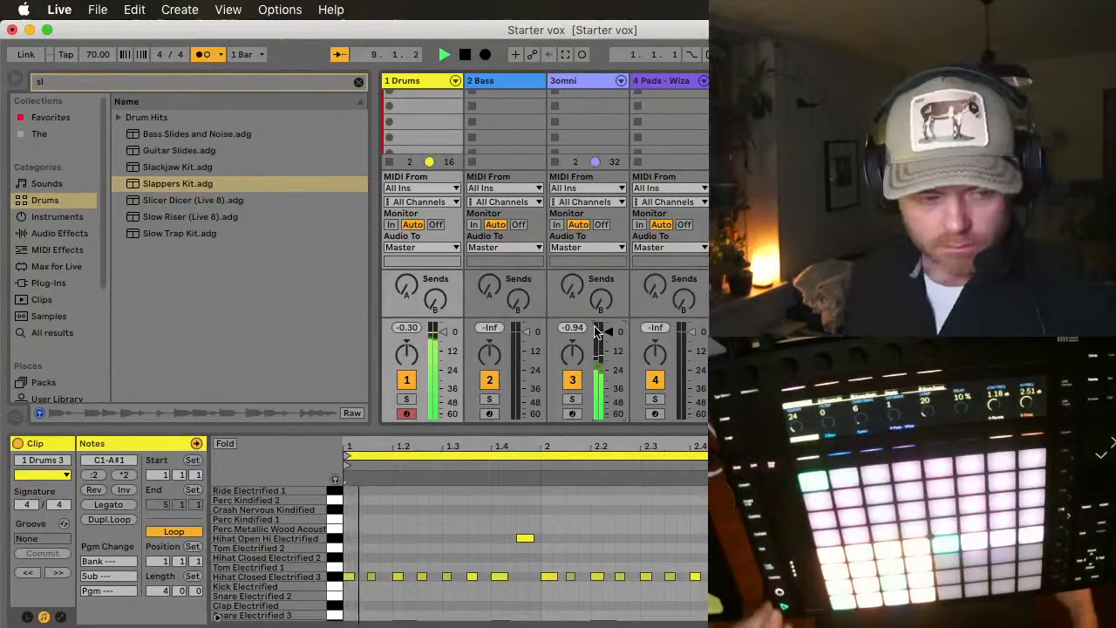
{"action": "key", "text": "space"}
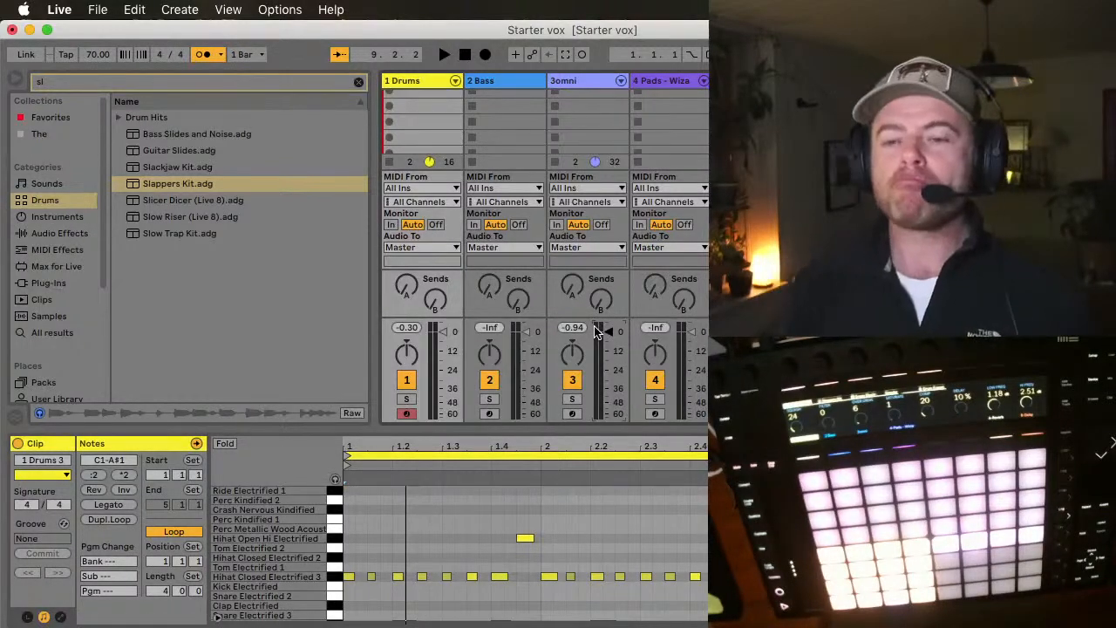
Step: Clear the browser search and open the iZotope Iris 2 editor on the Pads - Wizards Flute track
{"action": "left_click", "coordinate": [358, 82]}
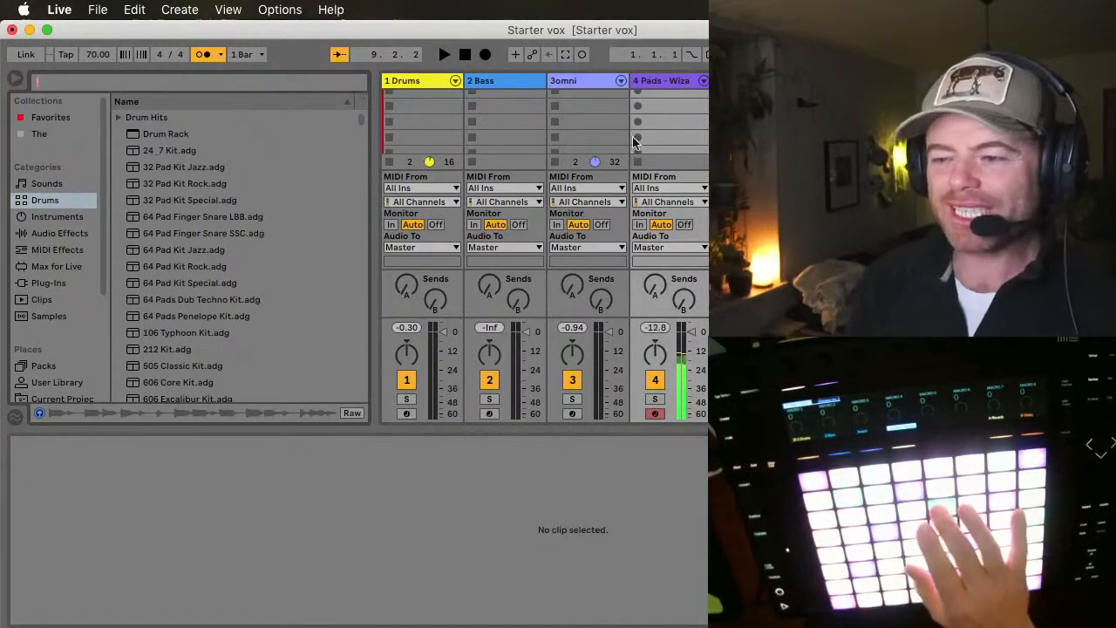
{"action": "left_click", "coordinate": [666, 83]}
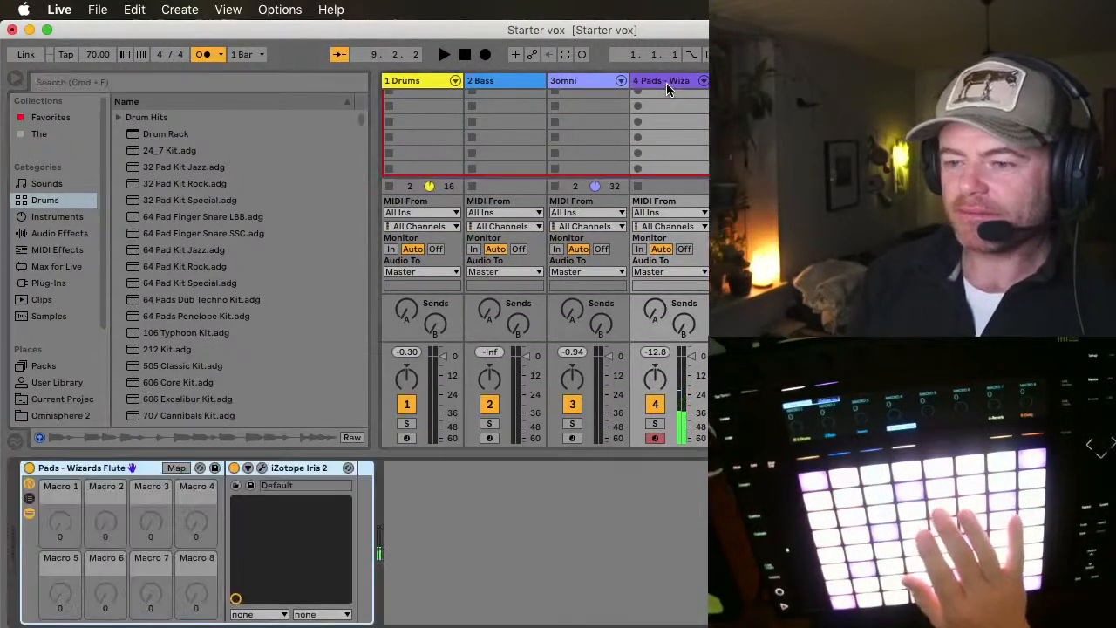
{"action": "left_click", "coordinate": [262, 469]}
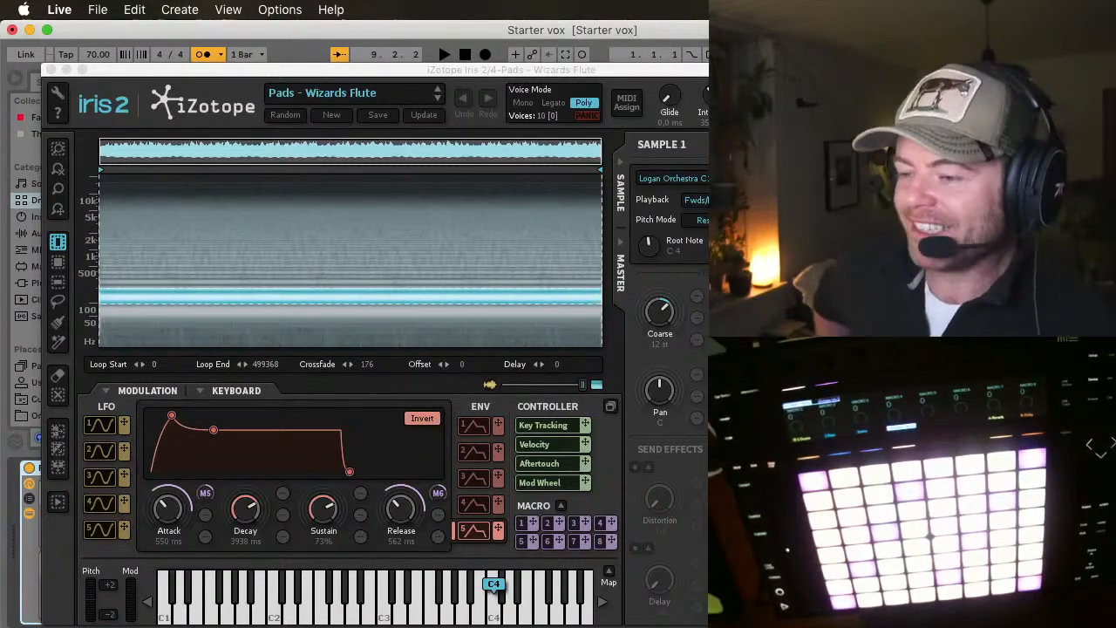
{"action": "left_click_drag", "start_coordinate": [136, 70], "coordinate": [112, 47]}
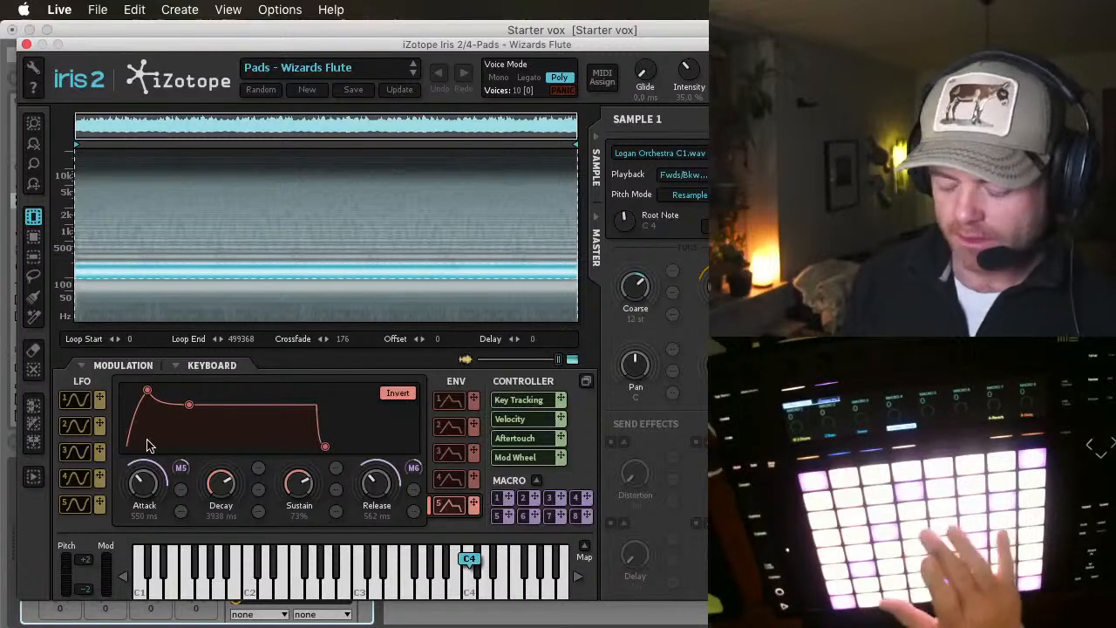
Step: Set the Iris 2 envelope to 1 ms attack, about 7403 ms decay and about 1232 ms release, and close the editor
{"action": "left_click_drag", "start_coordinate": [145, 486], "coordinate": [145, 542]}
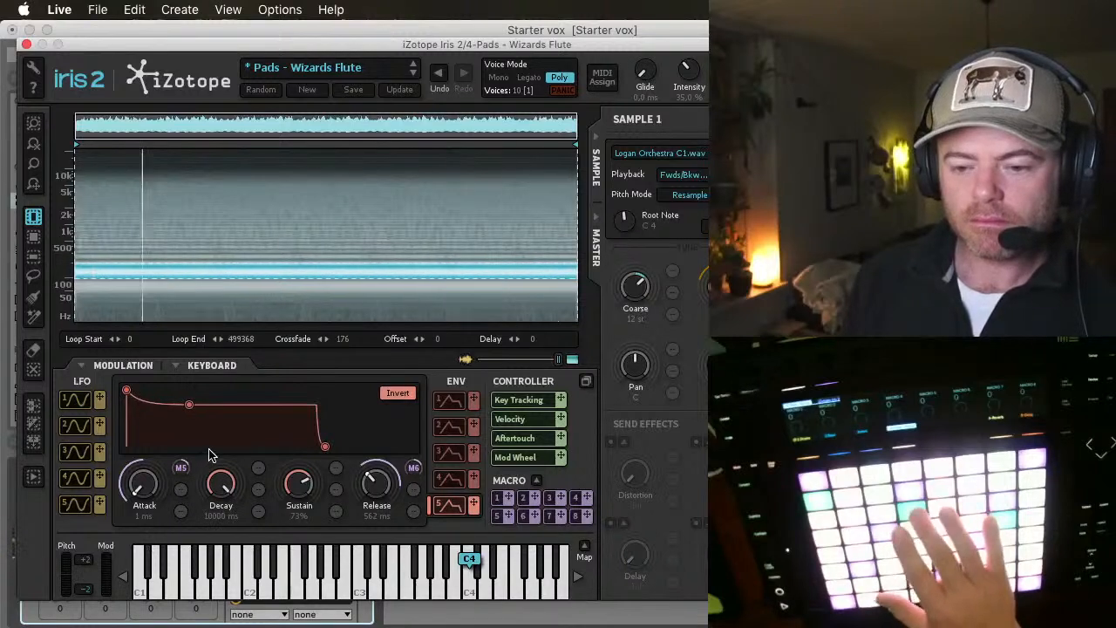
{"action": "left_click_drag", "start_coordinate": [224, 521], "coordinate": [205, 494]}
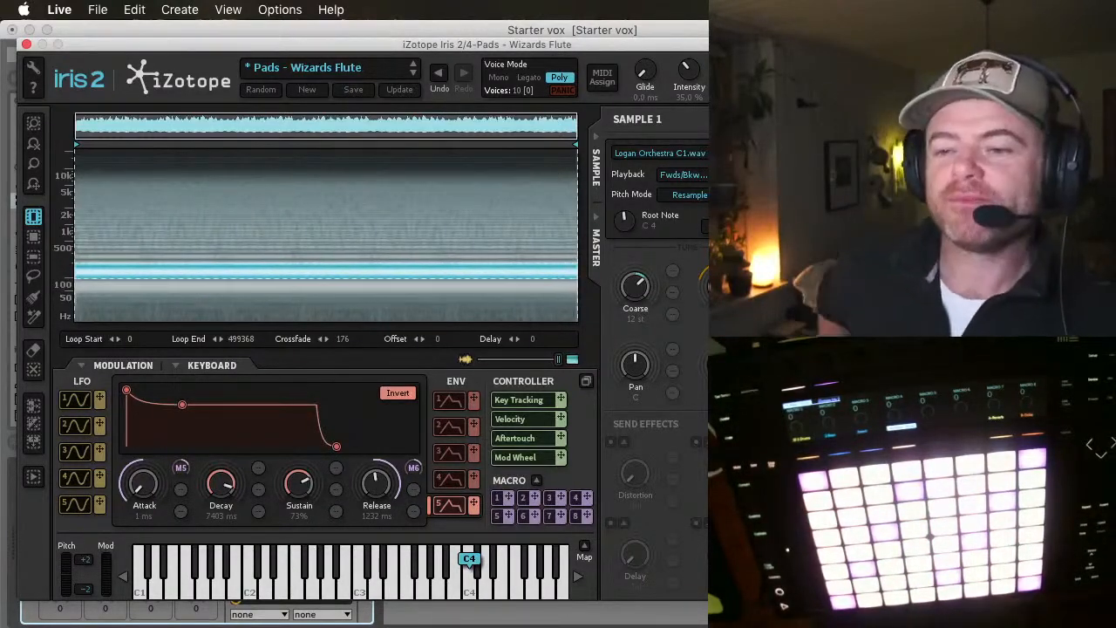
{"action": "left_click", "coordinate": [27, 43]}
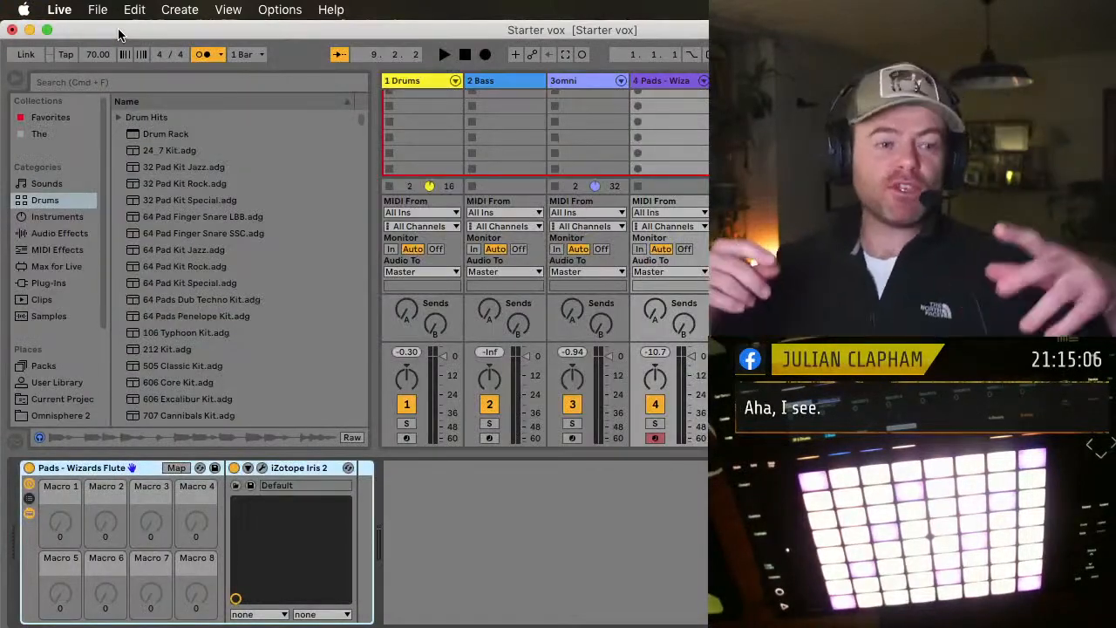
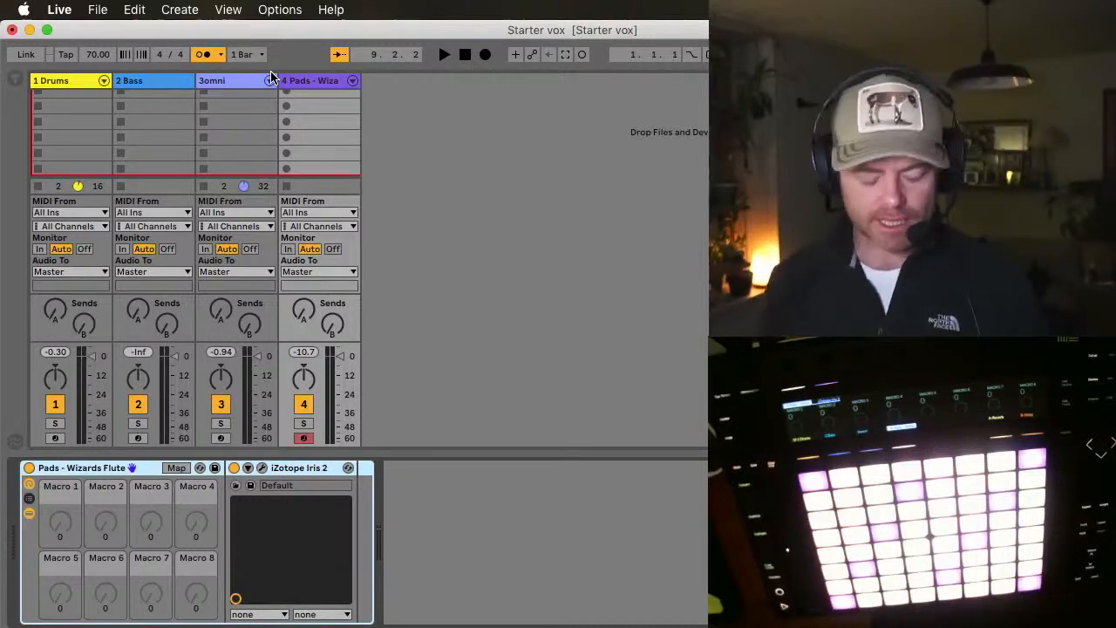
Step: Record a four-bar looping flute clip on the Pads - Wizards Flute track over the drum and omni loops
{"action": "key", "text": "space"}
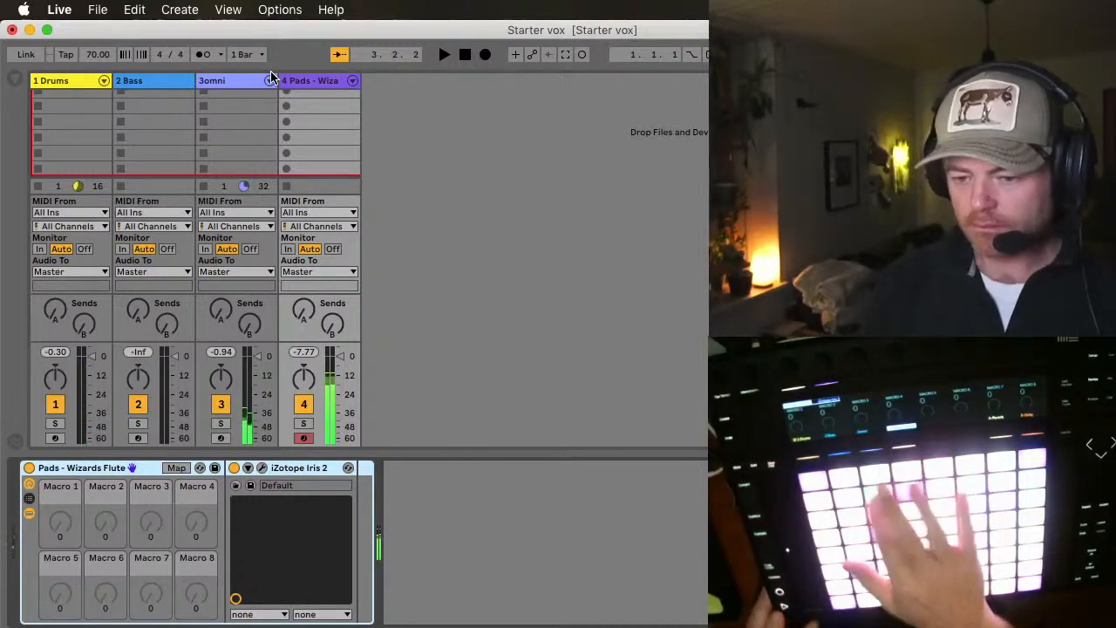
{"action": "key", "text": "space"}
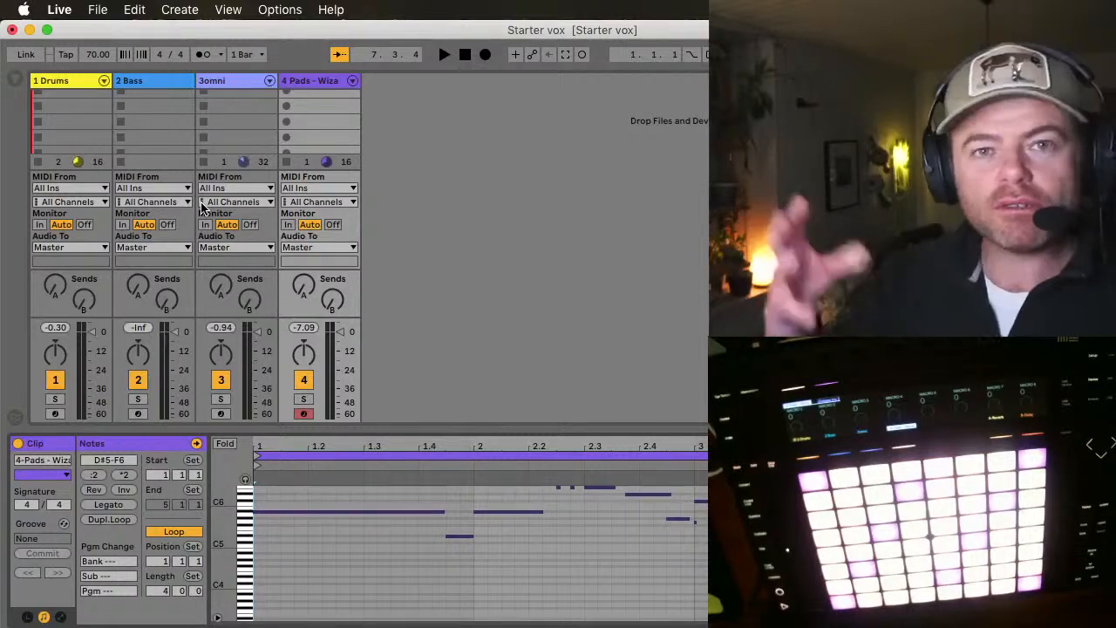
Step: Look through the Winds sounds and the drum kits in the browser, hide the browser and listen to the current loops
{"action": "left_click", "coordinate": [14, 80]}
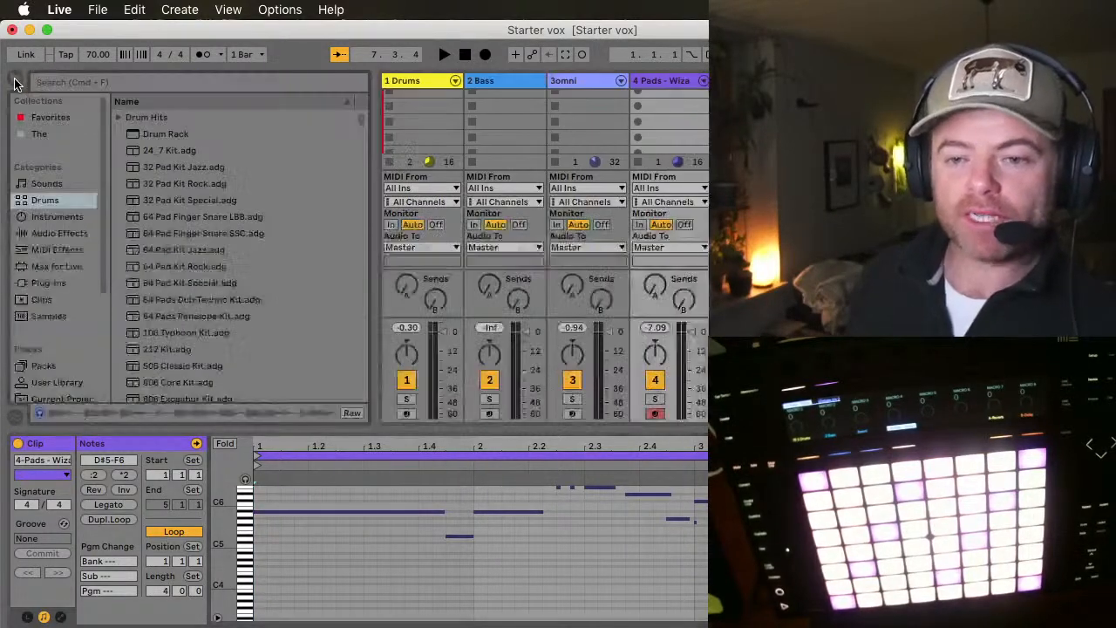
{"action": "left_click", "coordinate": [46, 185]}
{"action": "scroll", "coordinate": [226, 231], "scroll_direction": "down", "scroll_amount": 3}
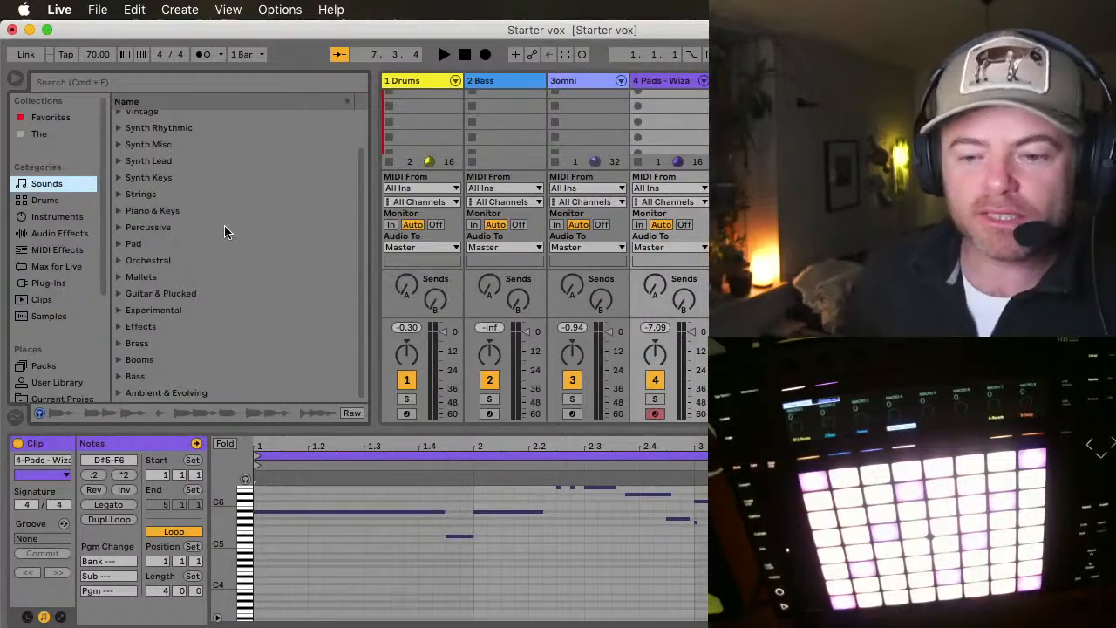
{"action": "scroll", "coordinate": [226, 231], "scroll_direction": "up", "scroll_amount": 3}
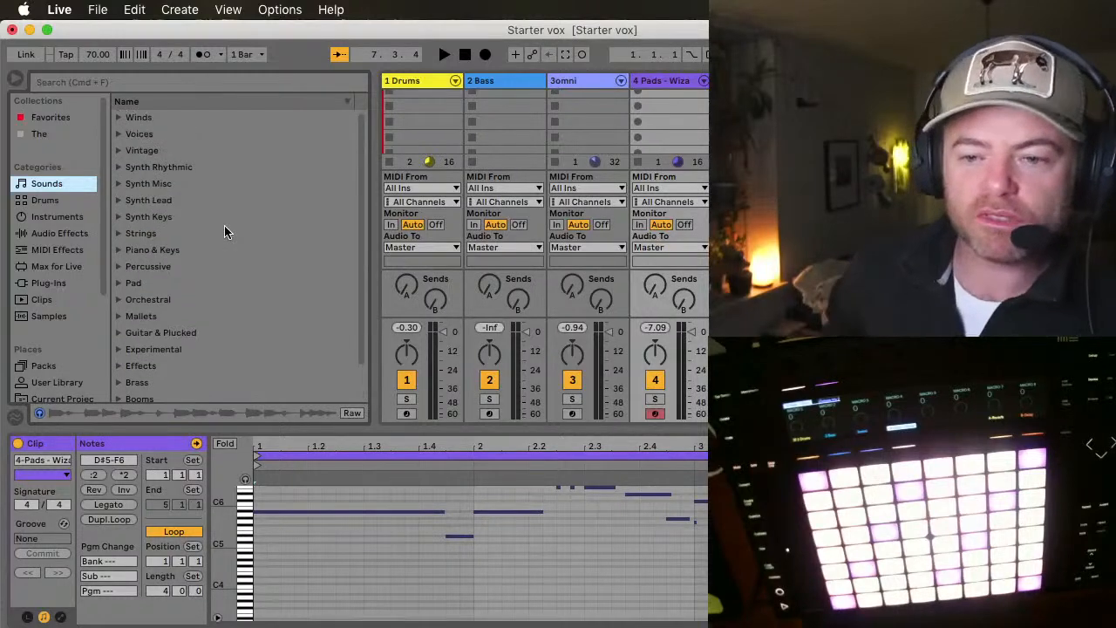
{"action": "left_click", "coordinate": [118, 116]}
{"action": "scroll", "coordinate": [193, 229], "scroll_direction": "down", "scroll_amount": 10}
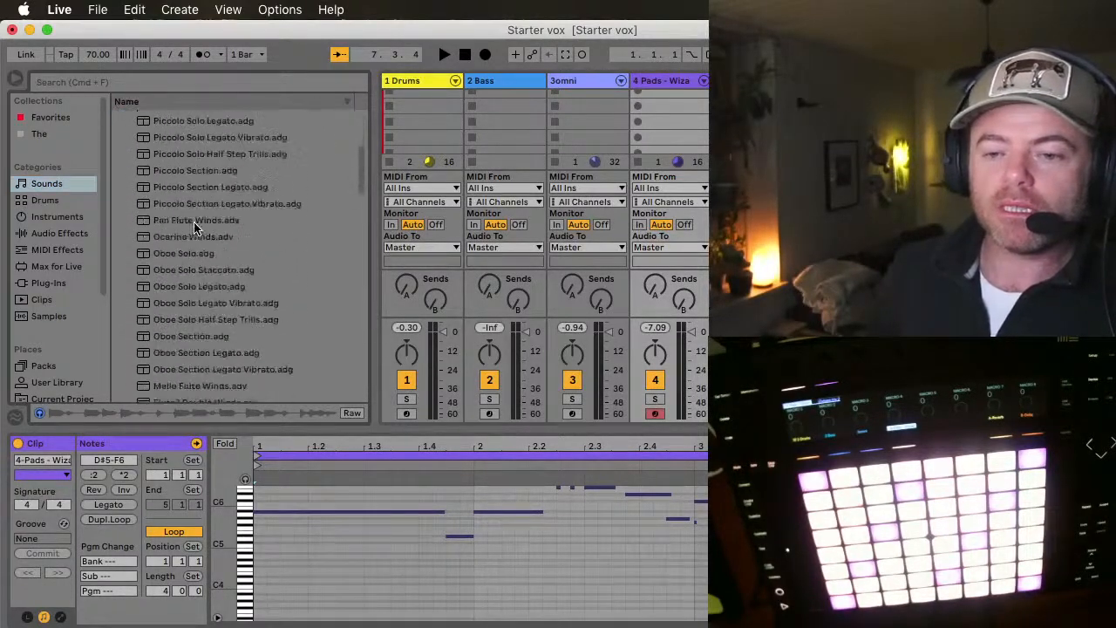
{"action": "scroll", "coordinate": [195, 228], "scroll_direction": "down", "scroll_amount": 8}
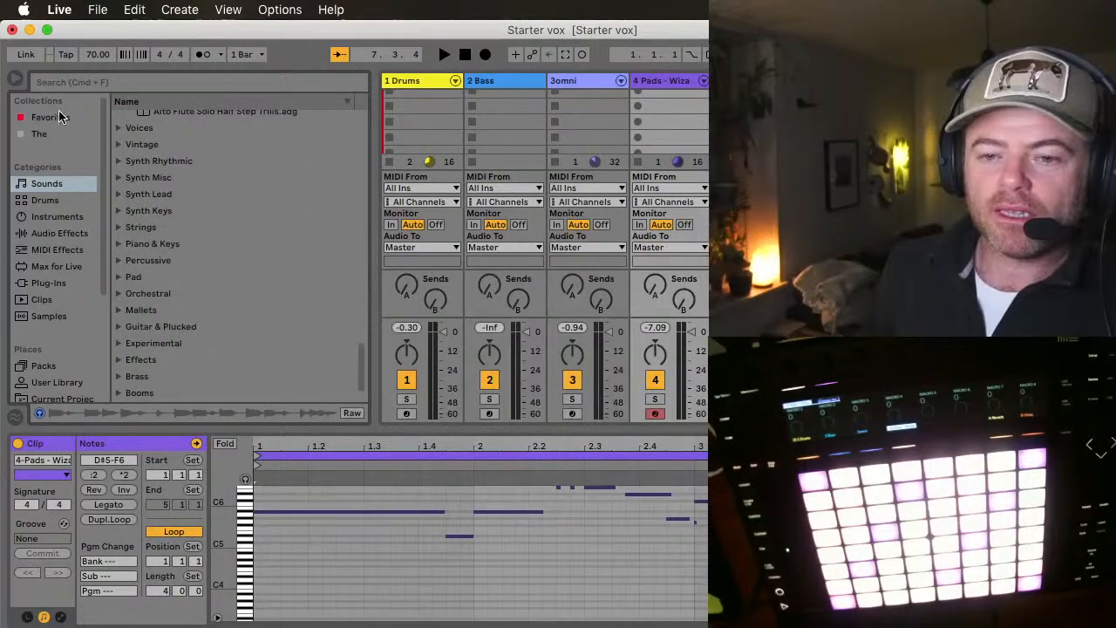
{"action": "left_click", "coordinate": [48, 200]}
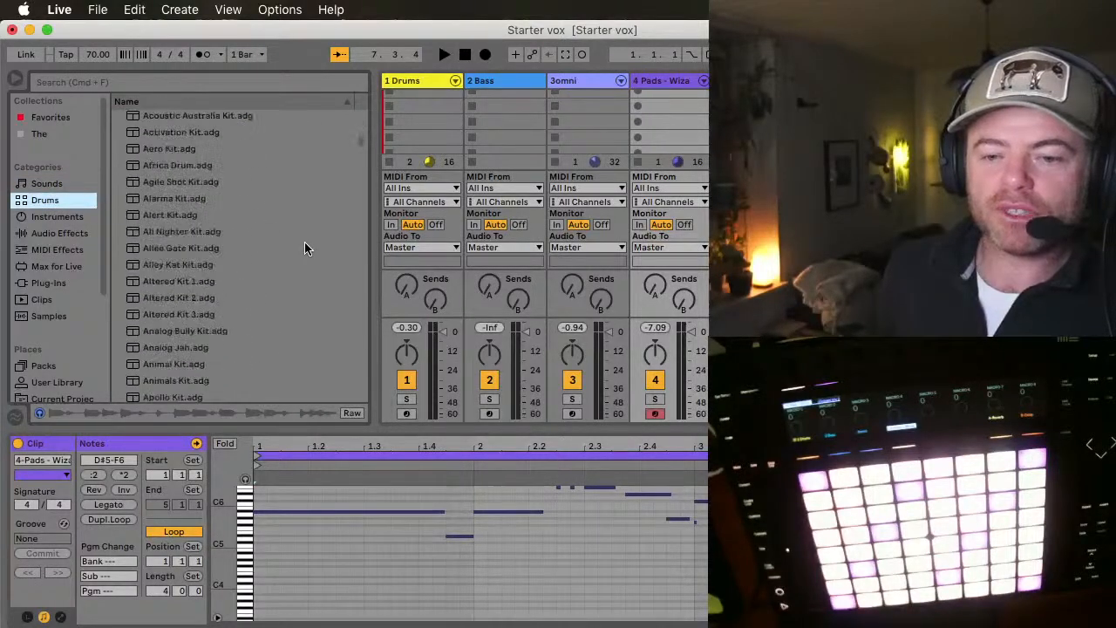
{"action": "scroll", "coordinate": [304, 249], "scroll_direction": "down", "scroll_amount": 3}
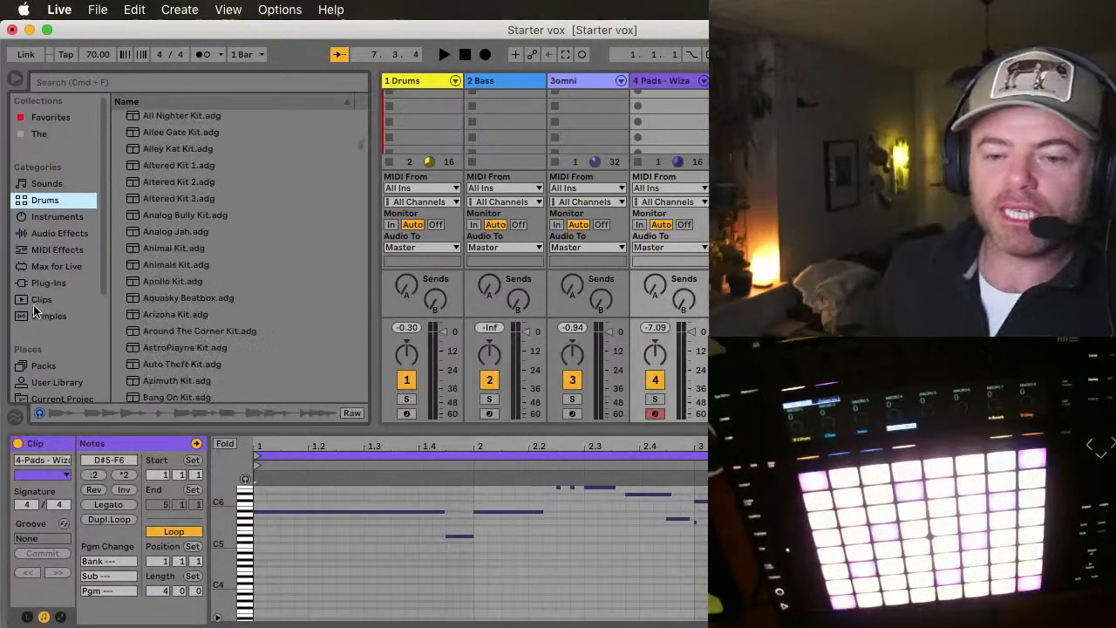
{"action": "left_click", "coordinate": [15, 81]}
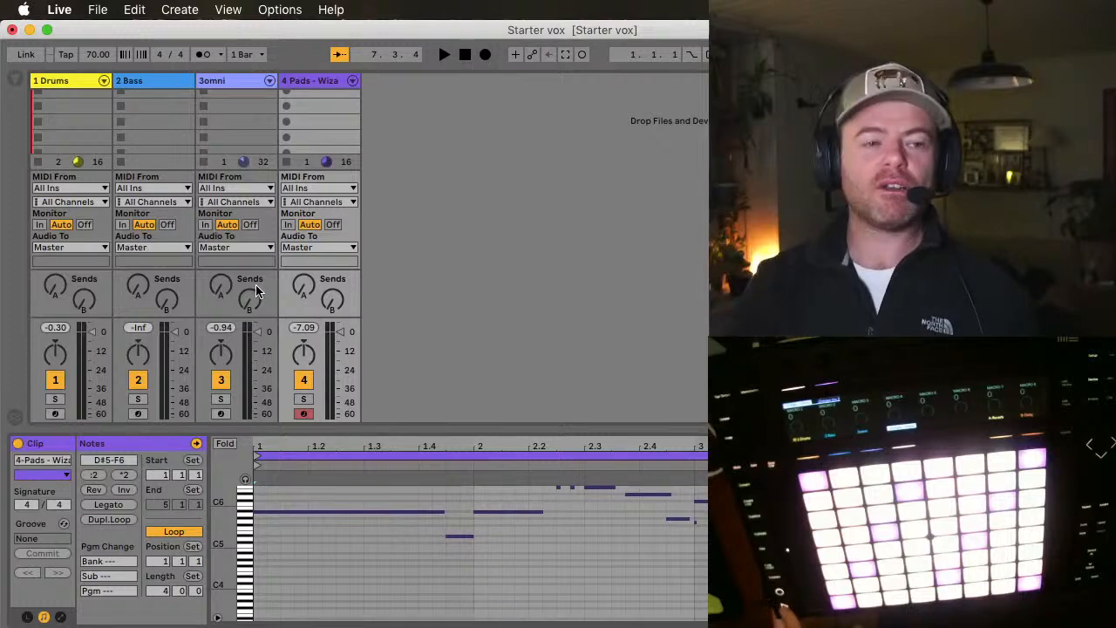
{"action": "key", "text": "space"}
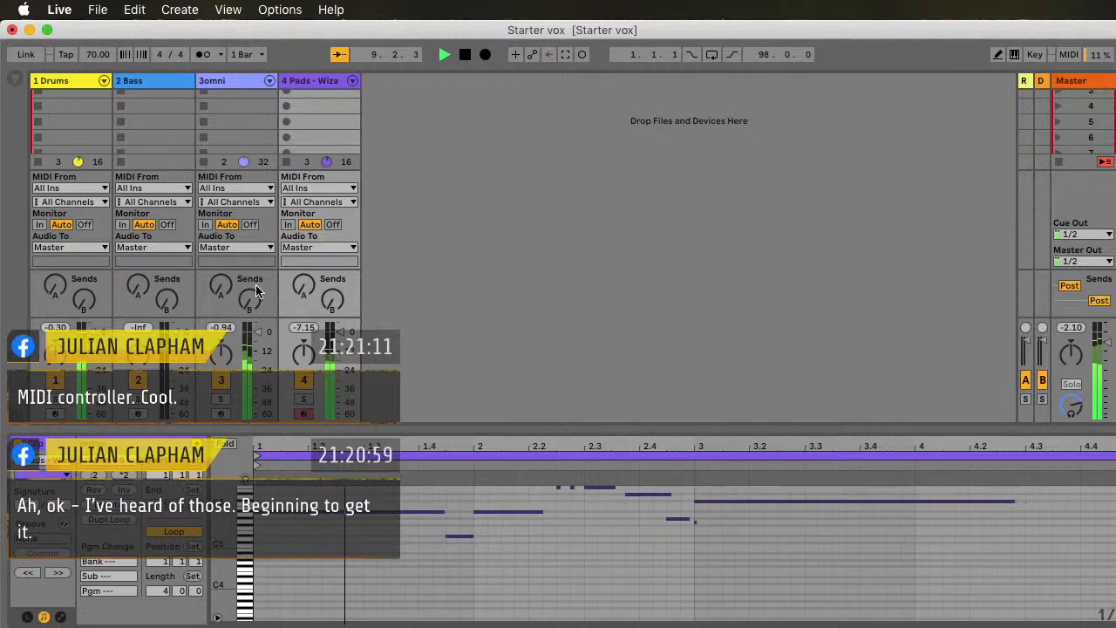
{"action": "key", "text": "space"}
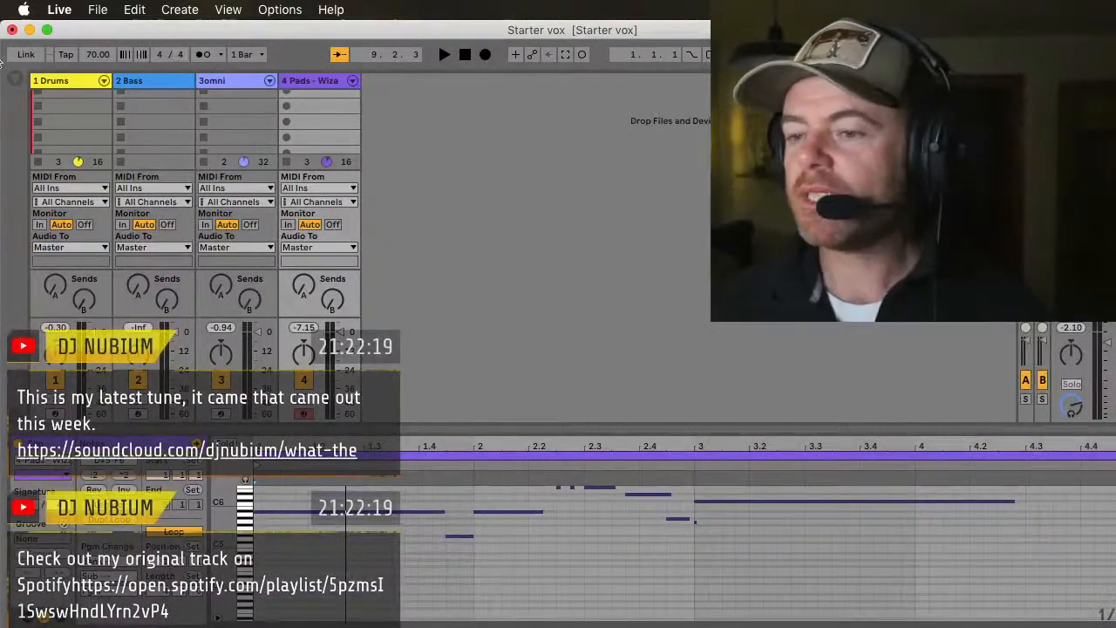
Step: Search the Sounds category for "wobbly", load Bass Wobbly Flag.adv onto the Bass track and hide the browser
{"action": "left_click", "coordinate": [16, 80]}
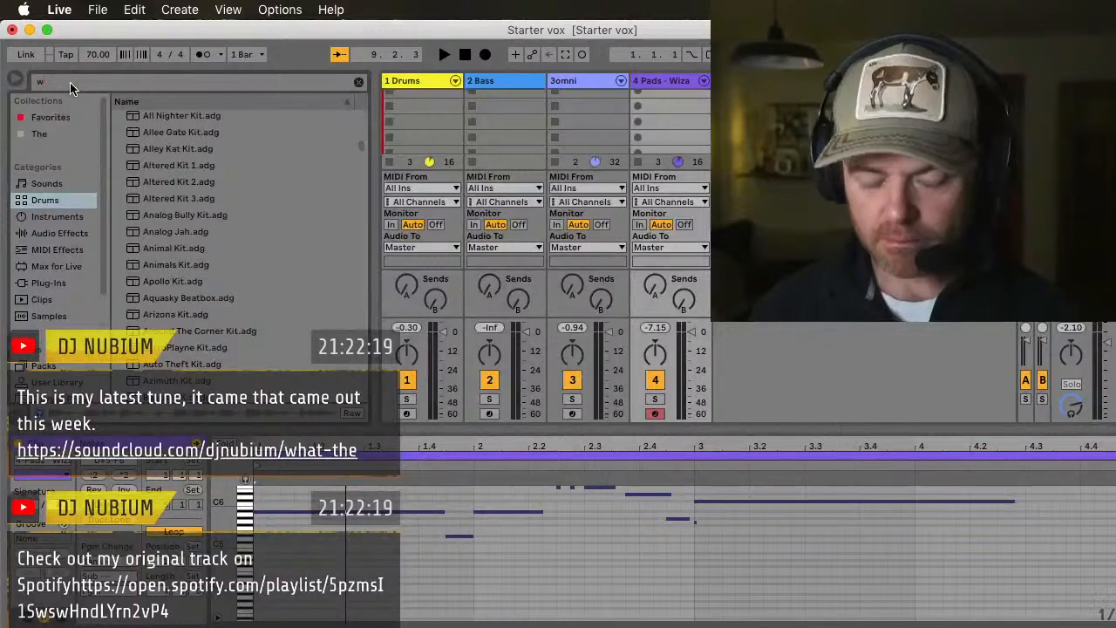
{"action": "left_click", "coordinate": [72, 87]}
{"action": "type", "text": "w"}
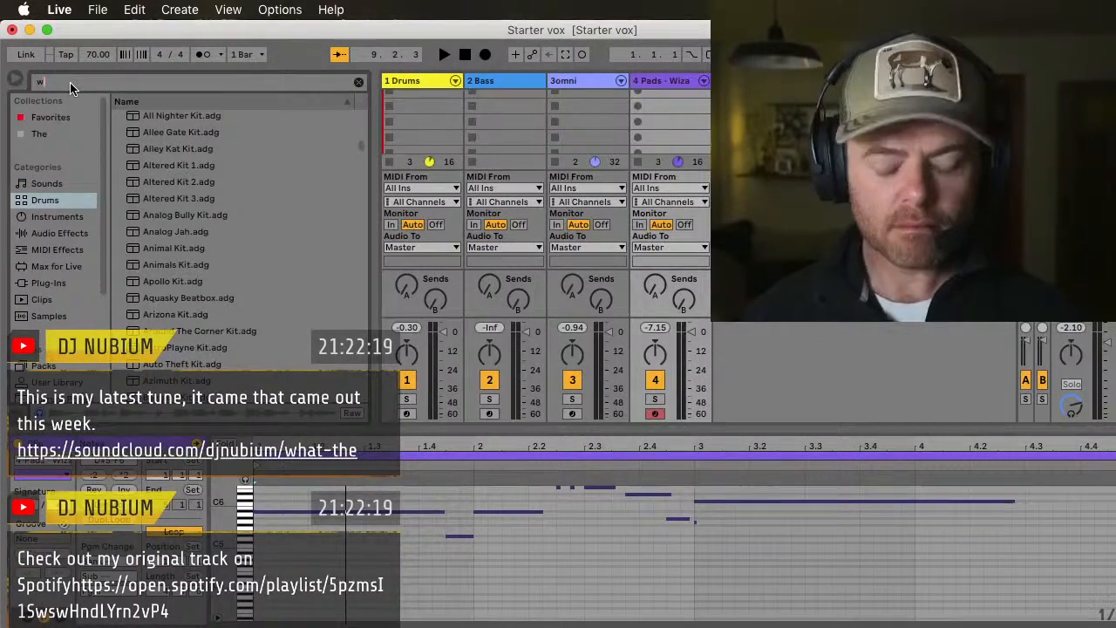
{"action": "type", "text": "obbly"}
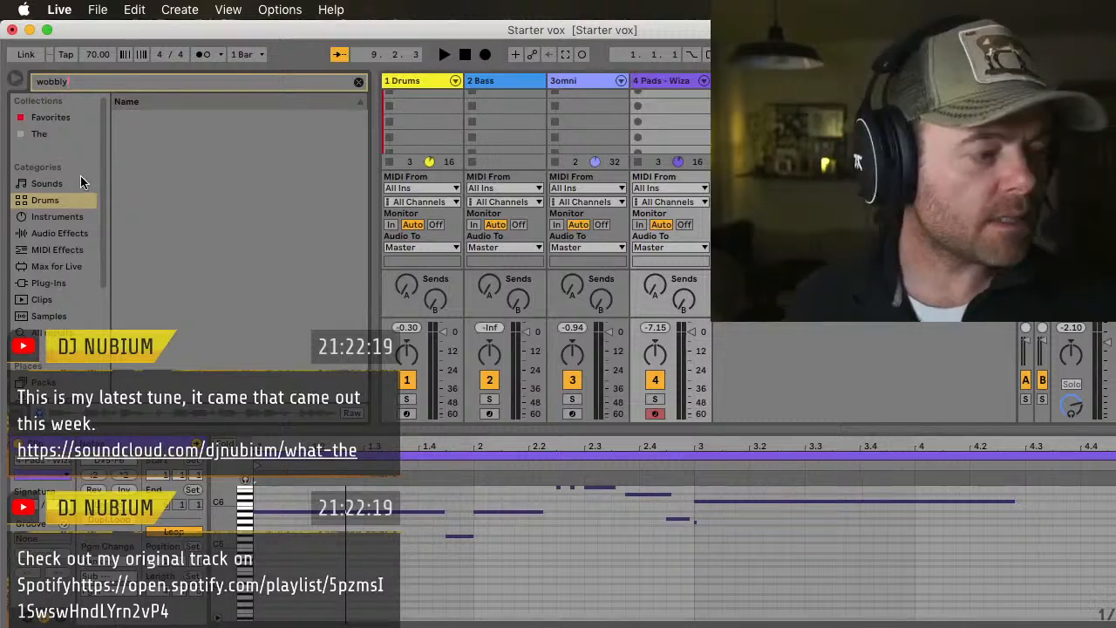
{"action": "left_click", "coordinate": [41, 185]}
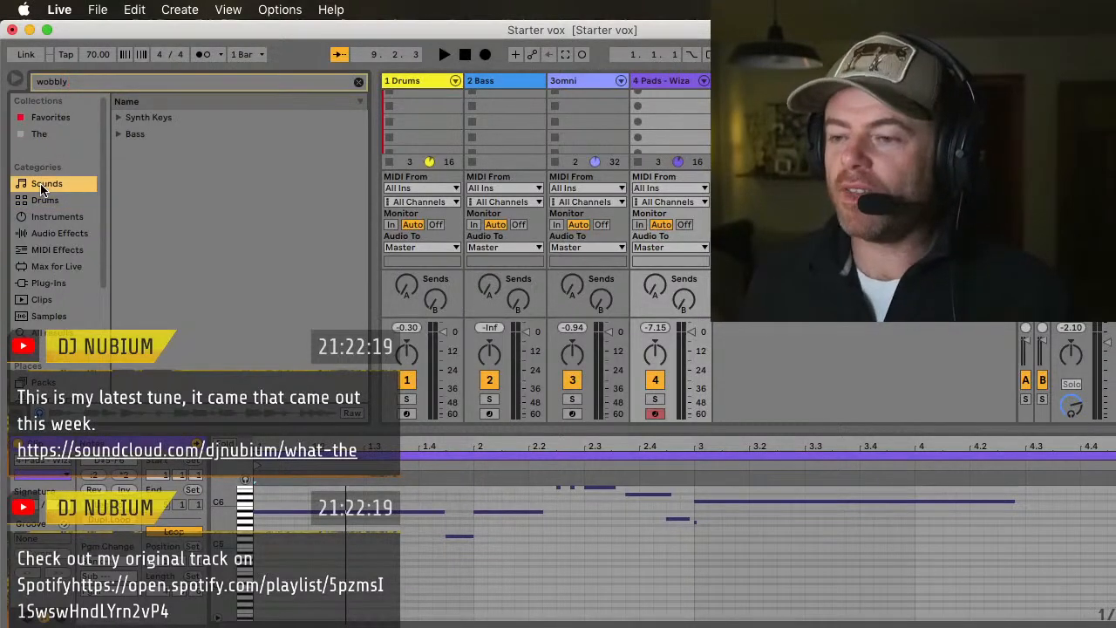
{"action": "left_click", "coordinate": [119, 134]}
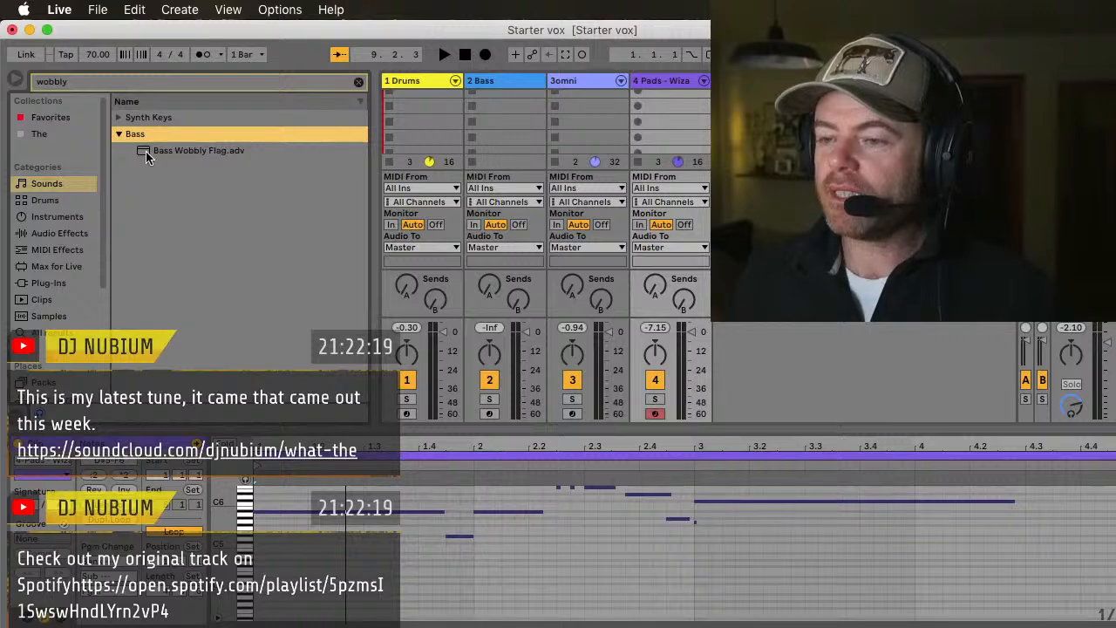
{"action": "left_click_drag", "start_coordinate": [147, 152], "coordinate": [496, 80]}
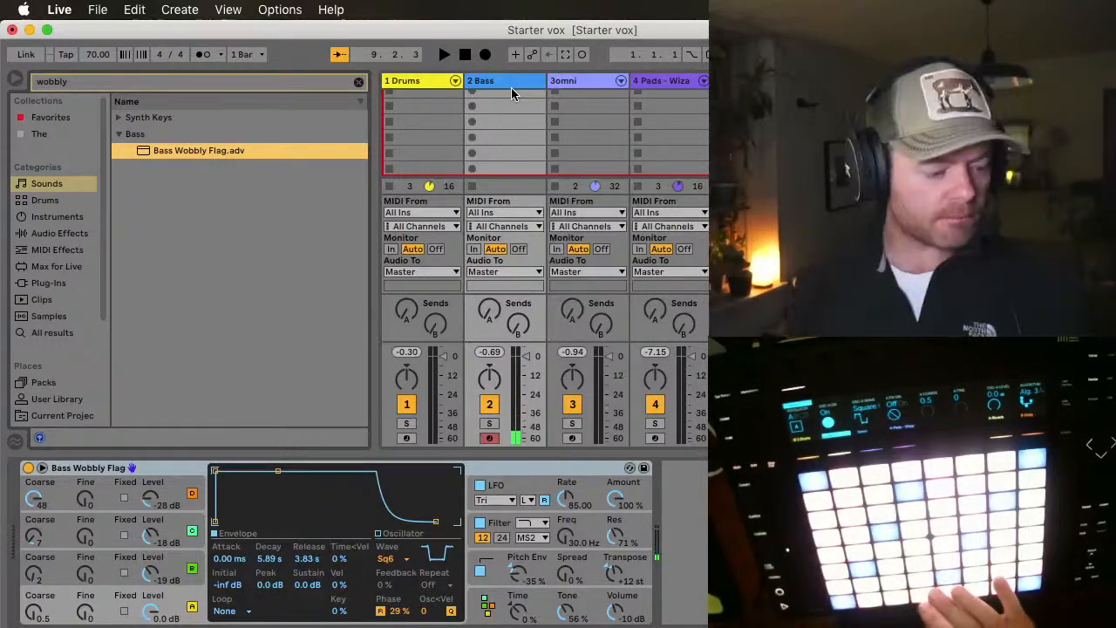
{"action": "left_click", "coordinate": [15, 78]}
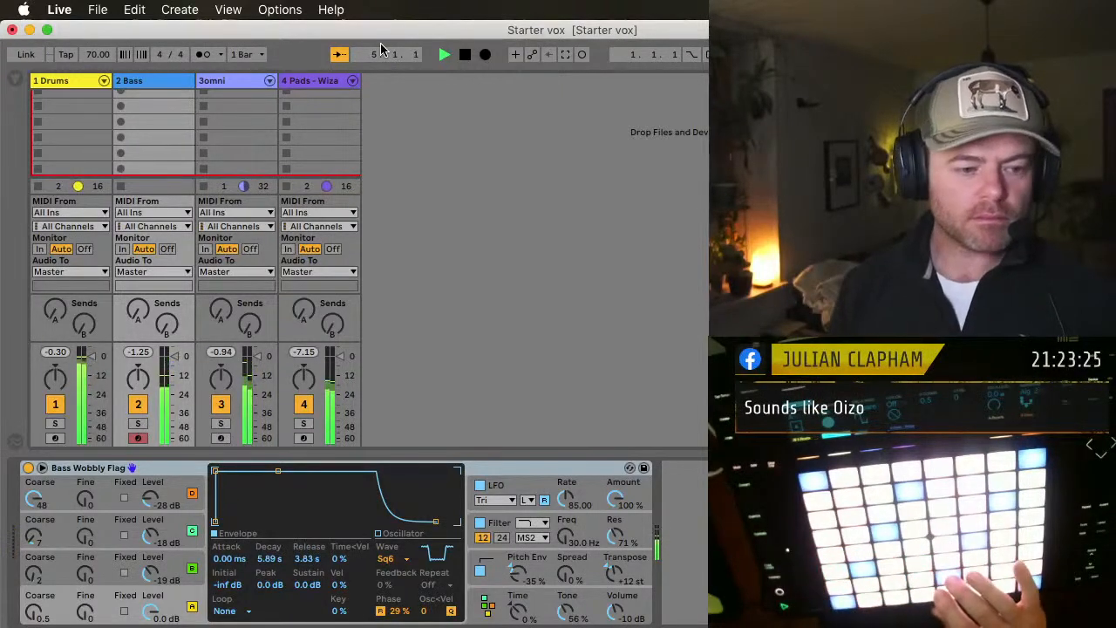
Step: Record a four-bar looping bass clip on the Bass track and play it back with the other loops
{"action": "key", "text": "space"}
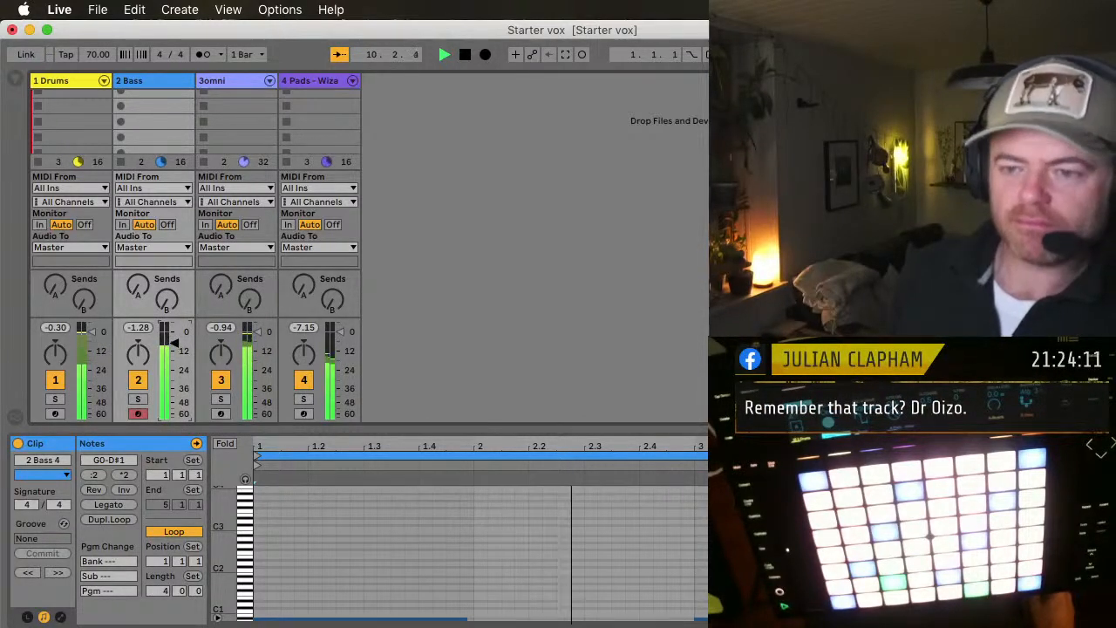
{"action": "key", "text": "space"}
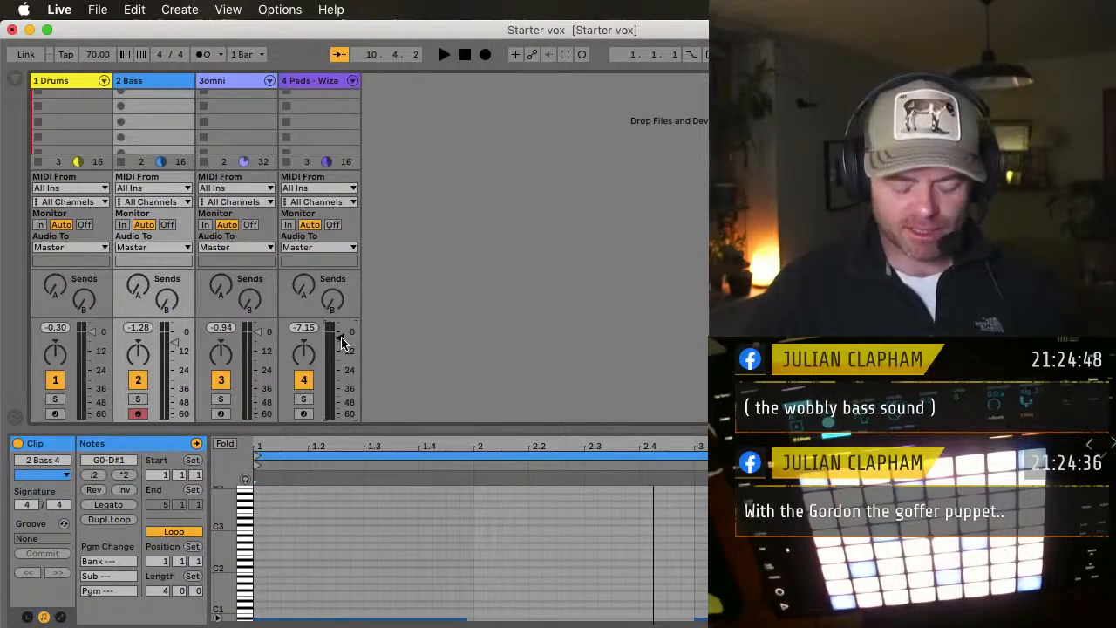
{"action": "key", "text": "space"}
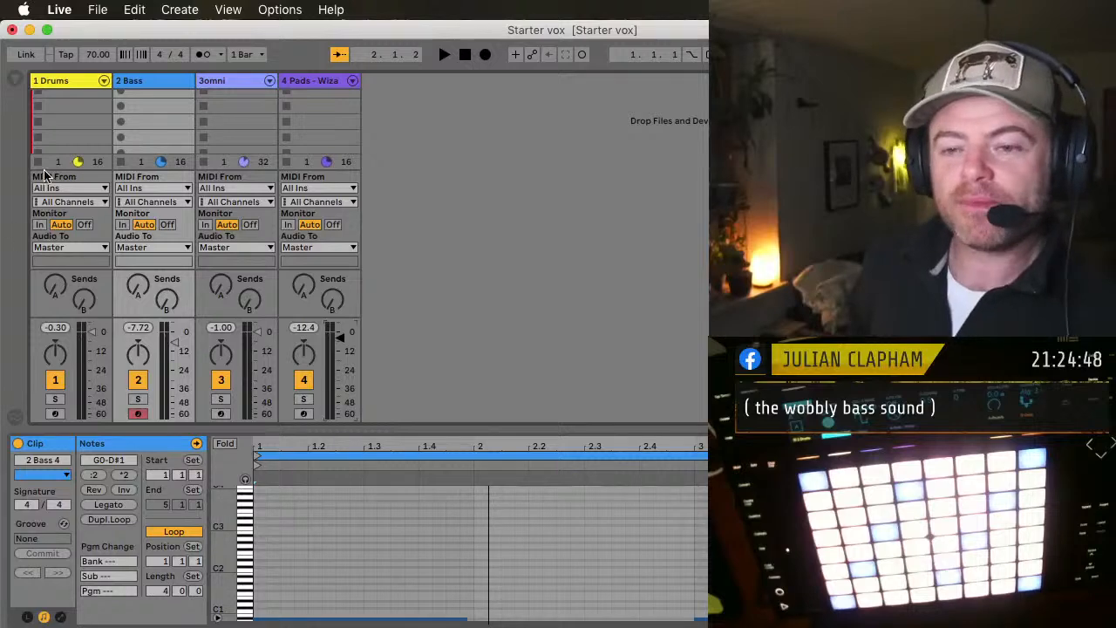
Step: Switch to the Arrangement View and collapse the Bass track's device area to enlarge the timeline
{"action": "double_click", "coordinate": [151, 83]}
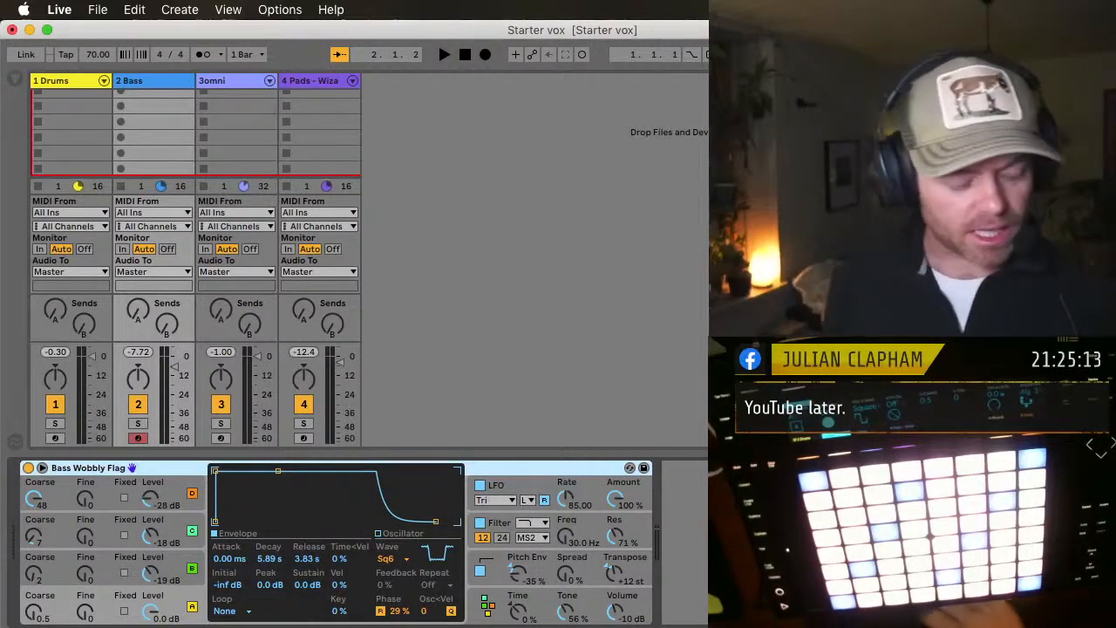
{"action": "key", "text": "Tab"}
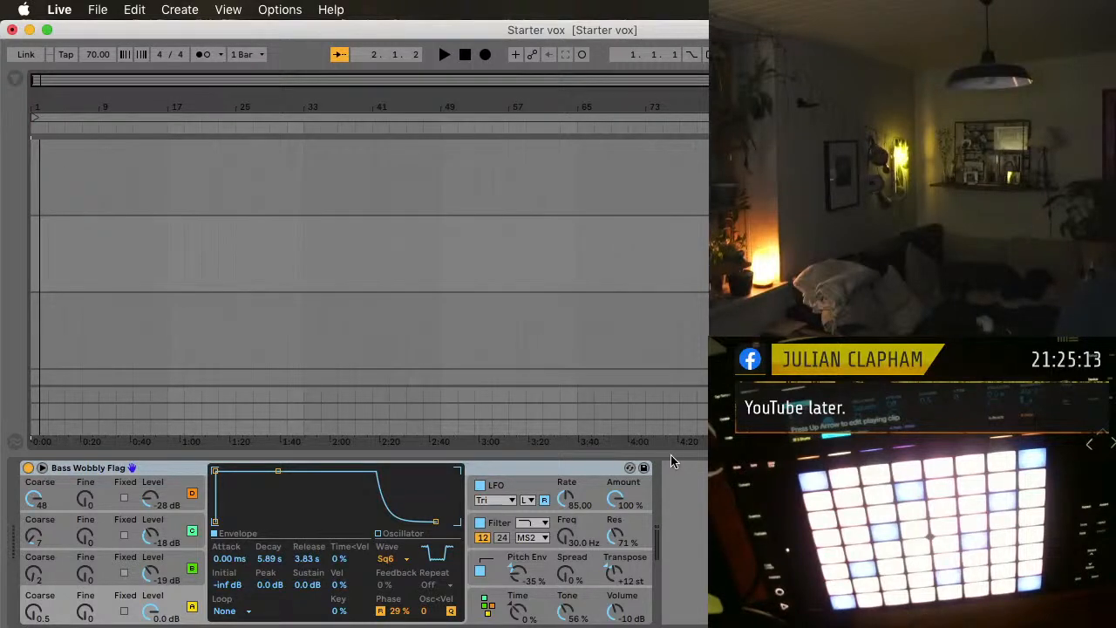
{"action": "left_click_drag", "start_coordinate": [675, 456], "coordinate": [700, 608]}
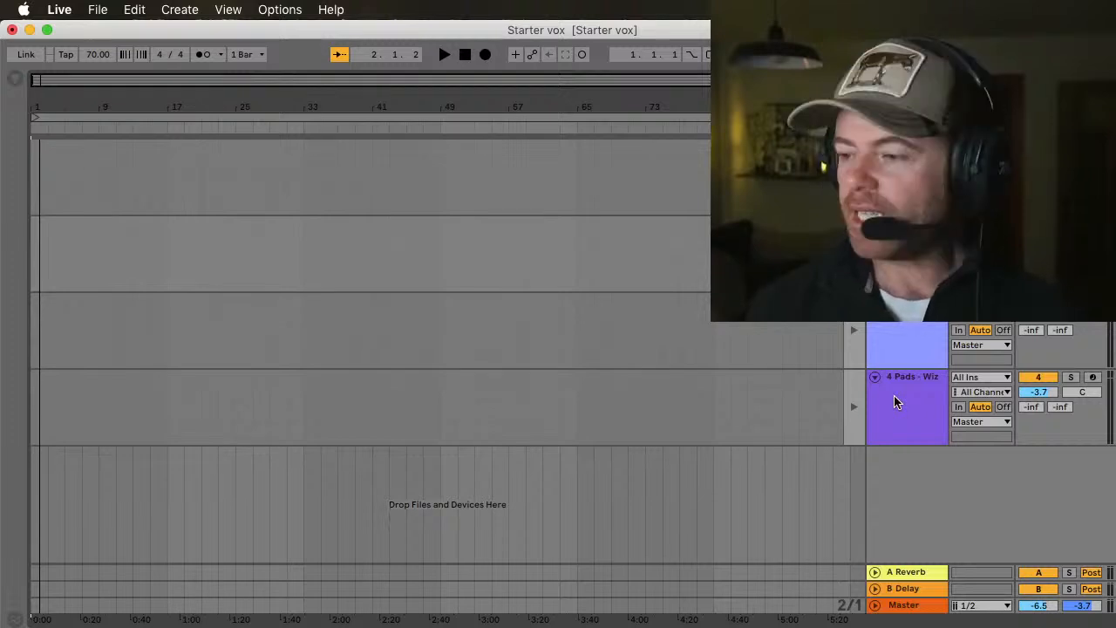
Step: Record the four session loops into the arrangement up to about position 3.4.3 and return all tracks to arrangement playback
{"action": "key", "text": "F9"}
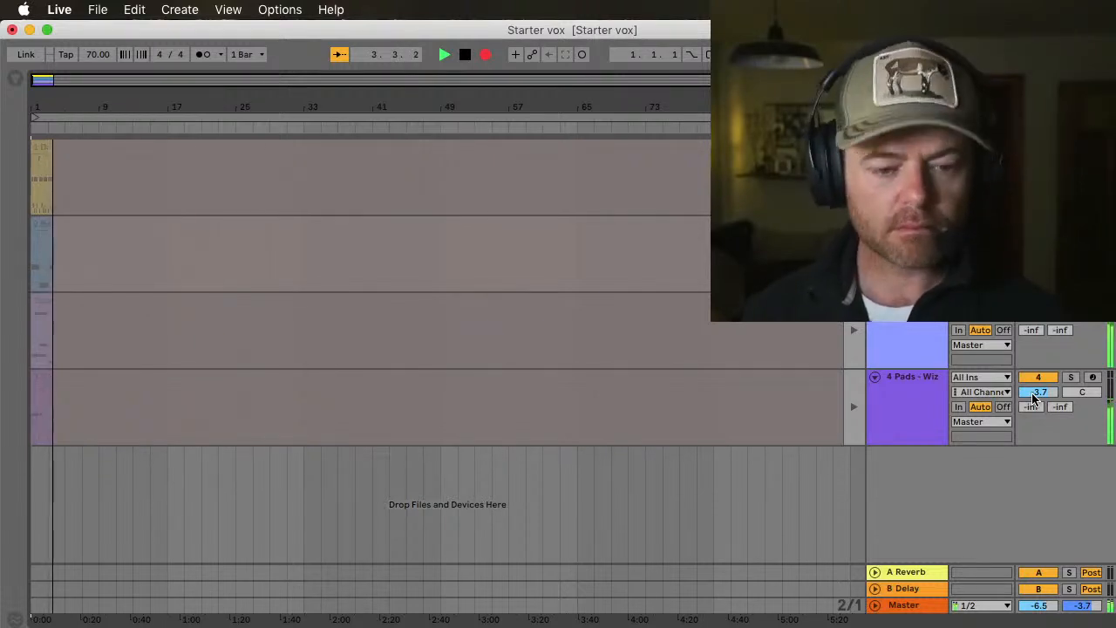
{"action": "key", "text": "space"}
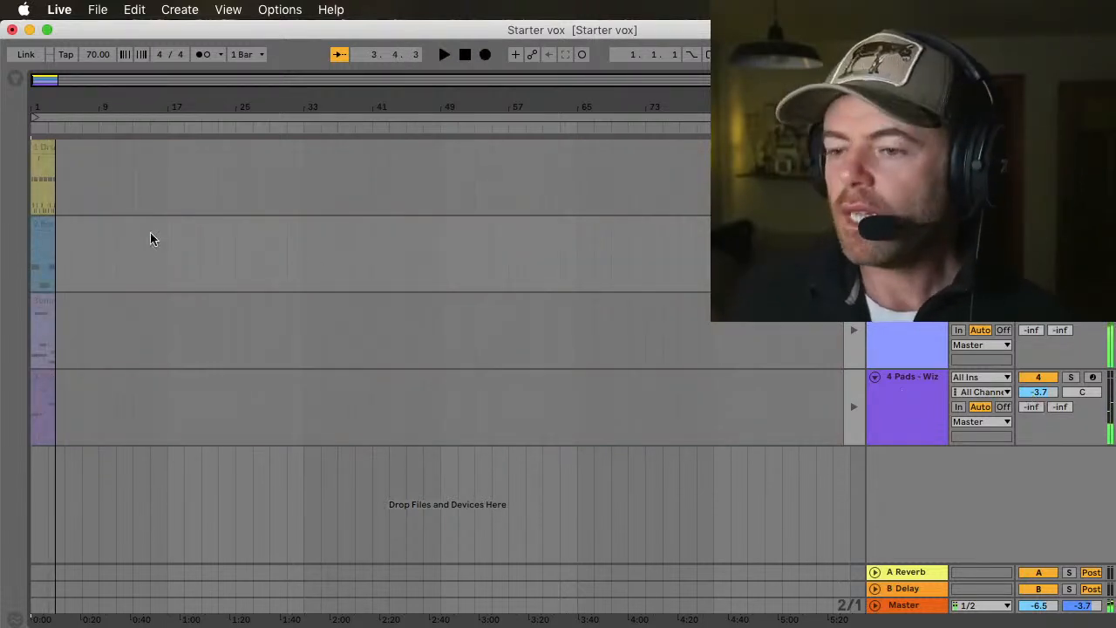
{"action": "left_click", "coordinate": [46, 149]}
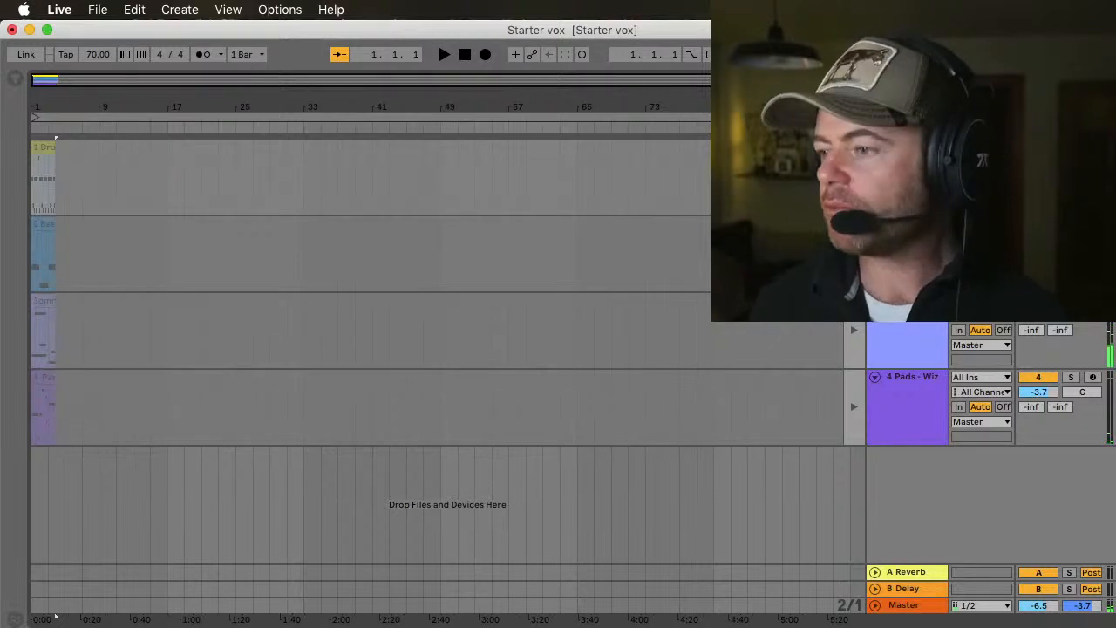
{"action": "left_click", "coordinate": [855, 128]}
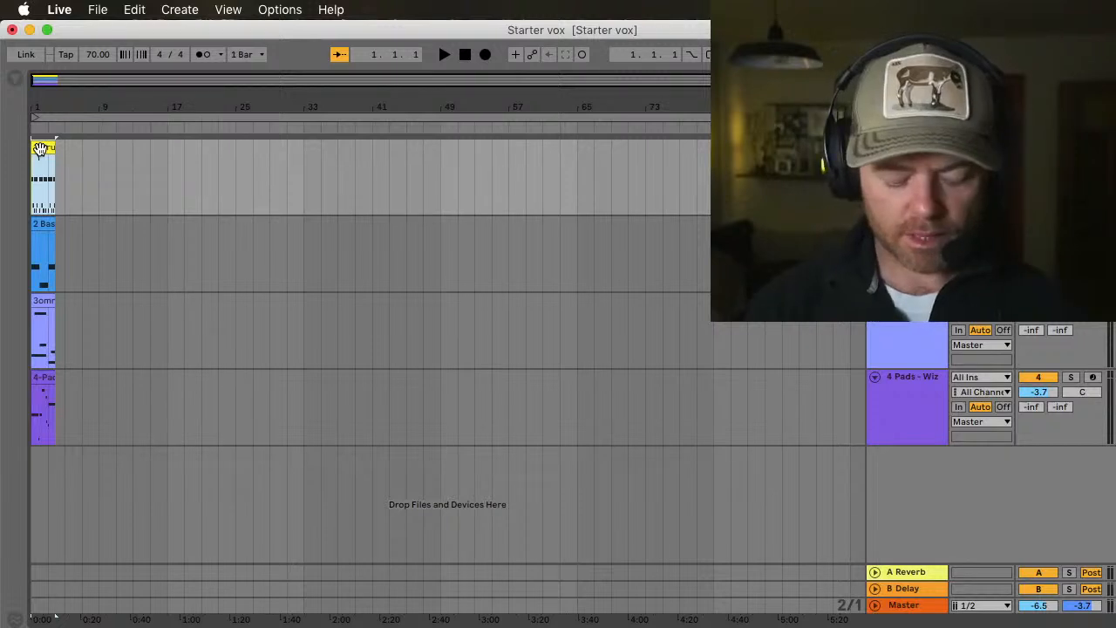
Step: Extend the recorded Drums, Bass, omni and Pads clips together as continuous loops to about position 75.4.3
{"action": "key", "text": "super+a"}
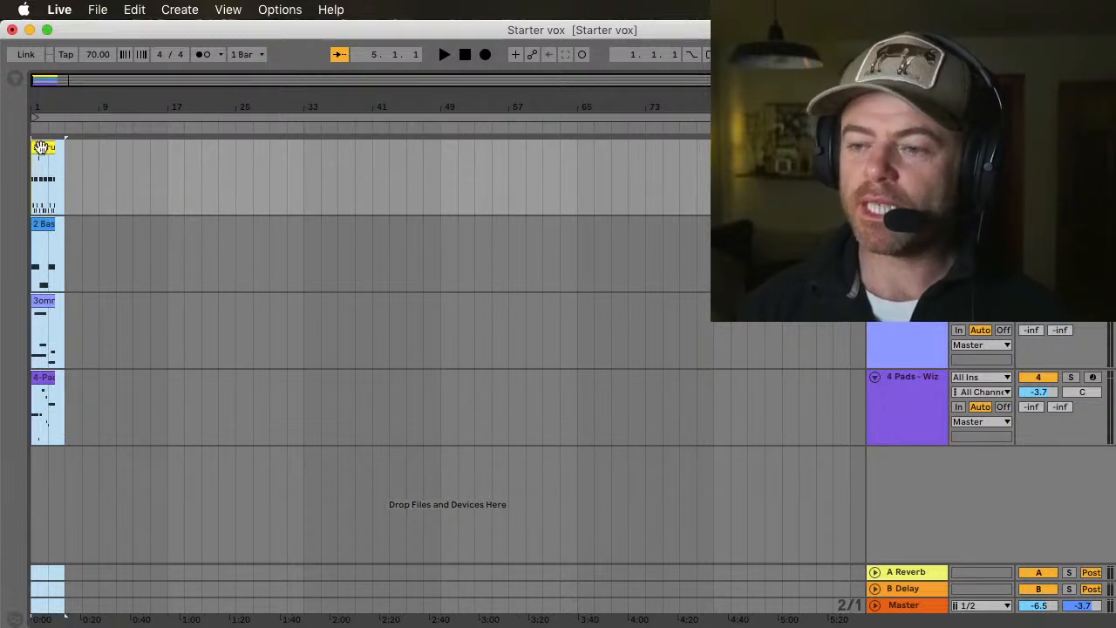
{"action": "left_click_drag", "start_coordinate": [53, 148], "coordinate": [109, 150]}
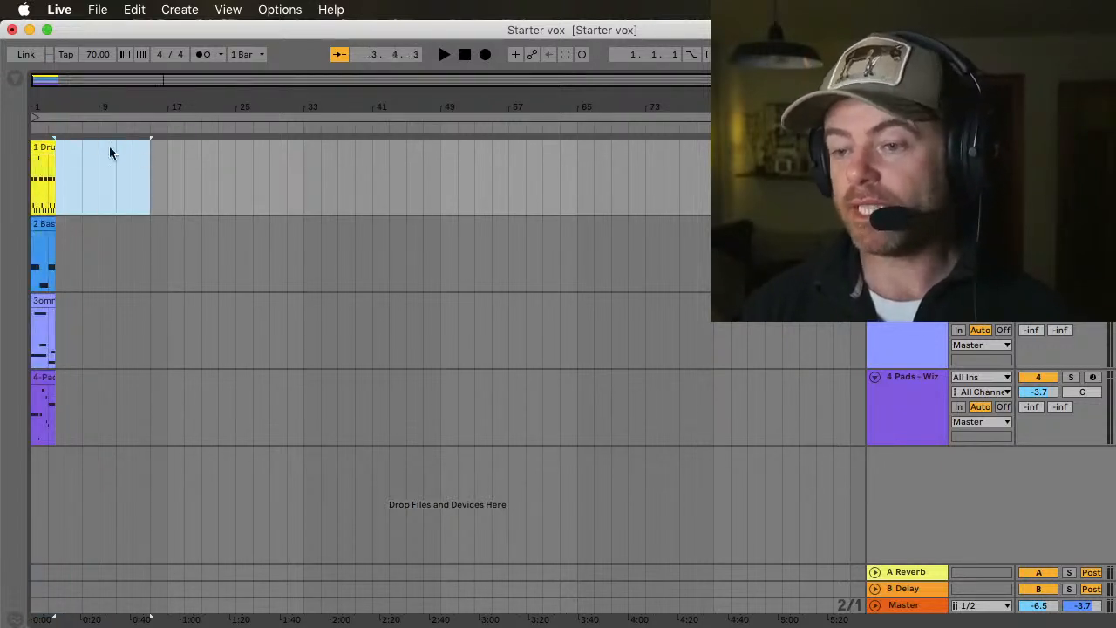
{"action": "left_click", "coordinate": [41, 150]}
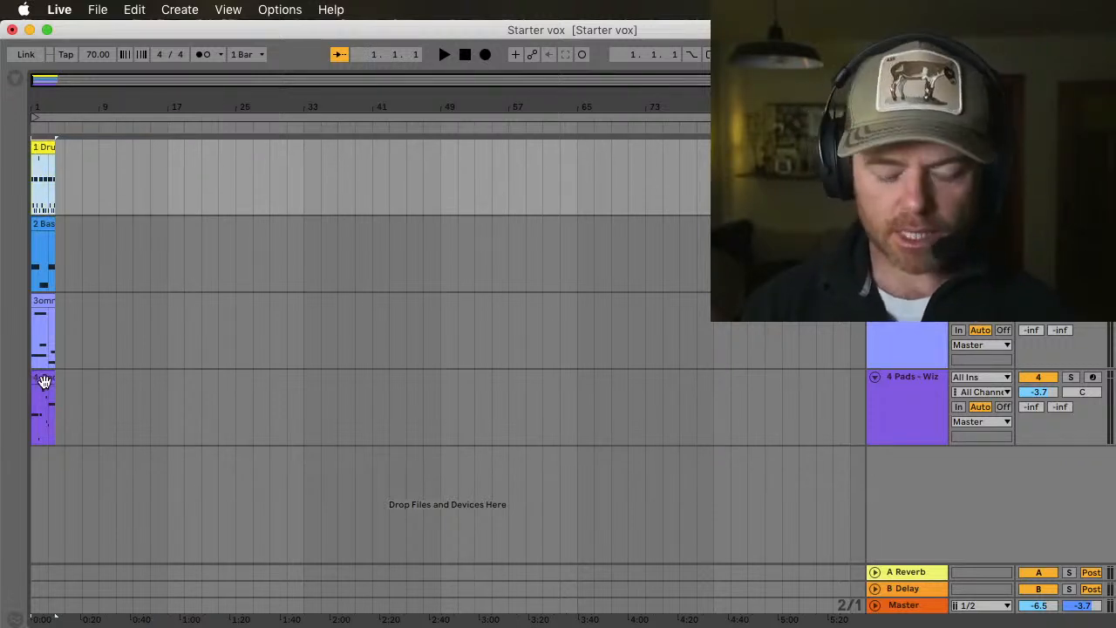
{"action": "left_click", "coordinate": [44, 381]}
{"action": "key", "text": "super+a"}
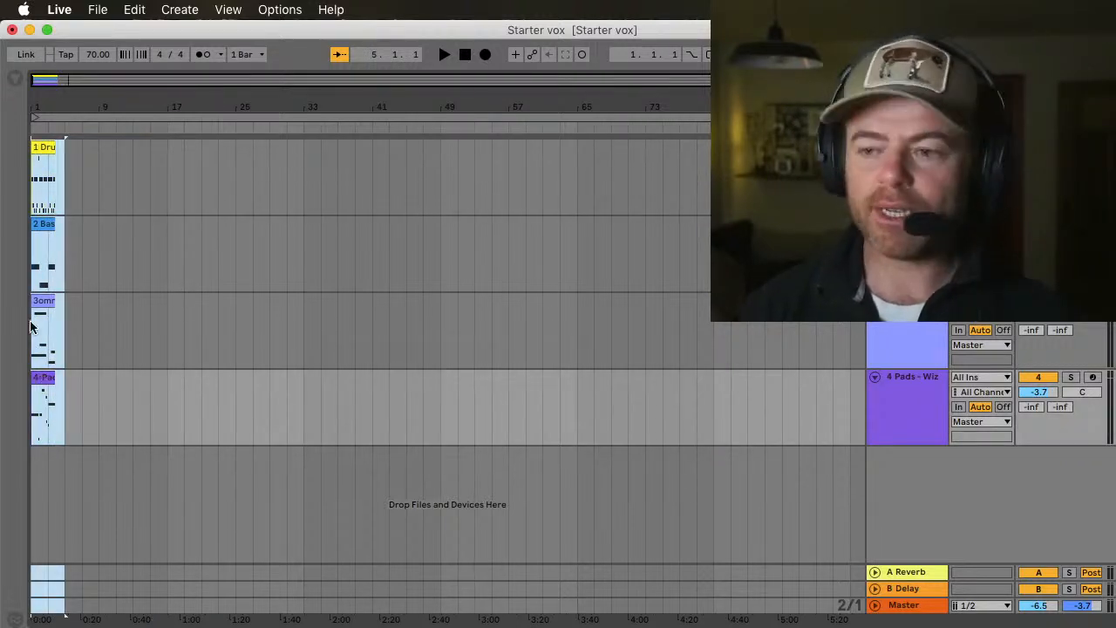
{"action": "key", "text": "super+d"}
{"action": "key", "text": "super+d"}
{"action": "key", "text": "super+d"}
{"action": "key", "text": "super+d"}
{"action": "key", "text": "super+d"}
{"action": "key", "text": "super+d"}
{"action": "key", "text": "super+d"}
{"action": "key", "text": "super+d"}
{"action": "key", "text": "super+d"}
{"action": "key", "text": "super+d"}
{"action": "key", "text": "super+d"}
{"action": "key", "text": "super+d"}
{"action": "key", "text": "super+d"}
{"action": "key", "text": "super+d"}
{"action": "key", "text": "super+d"}
{"action": "key", "text": "super+d"}
{"action": "key", "text": "super+d"}
{"action": "key", "text": "super+d"}
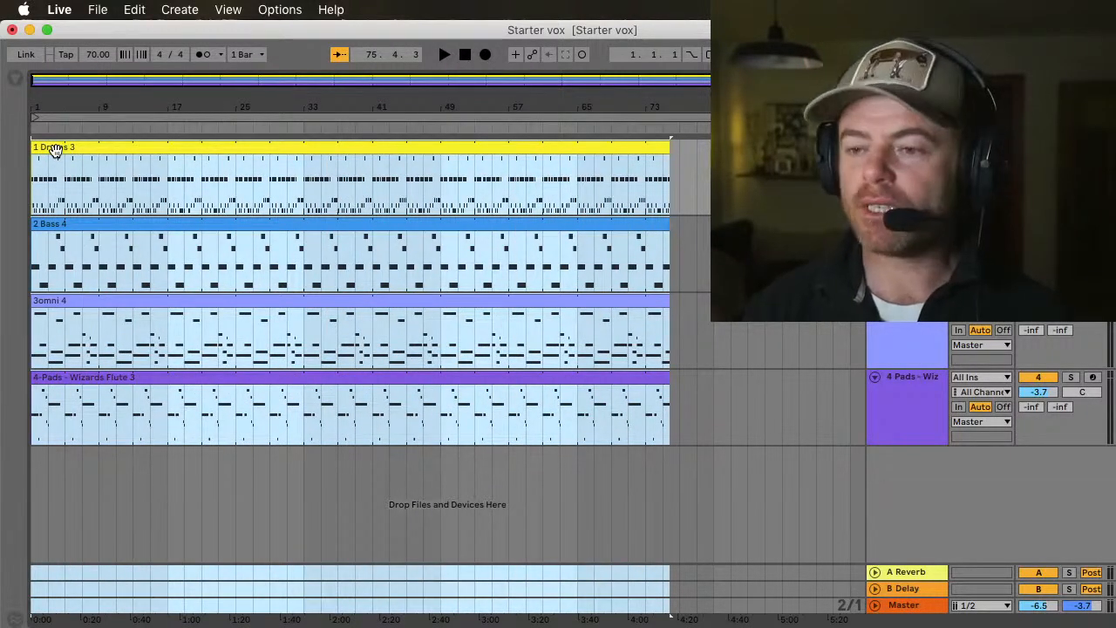
Step: Move the Bass, omni and Pads clips together so they start at bar 5, after the Drums clip's start
{"action": "left_click", "coordinate": [56, 150], "text": "shift"}
{"action": "left_click_drag", "start_coordinate": [52, 228], "coordinate": [85, 228]}
{"action": "left_click", "coordinate": [41, 193]}
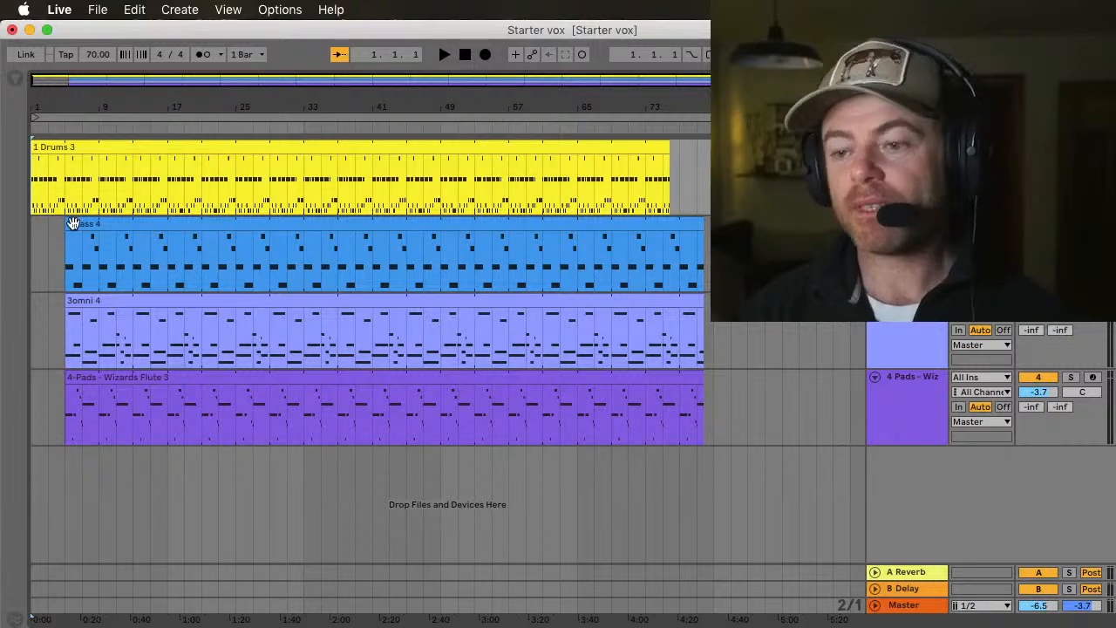
Step: Stagger the track entrances by moving the omni clip to start at bar 13 and the Pads clip to start at bar 21
{"action": "left_click", "coordinate": [96, 340]}
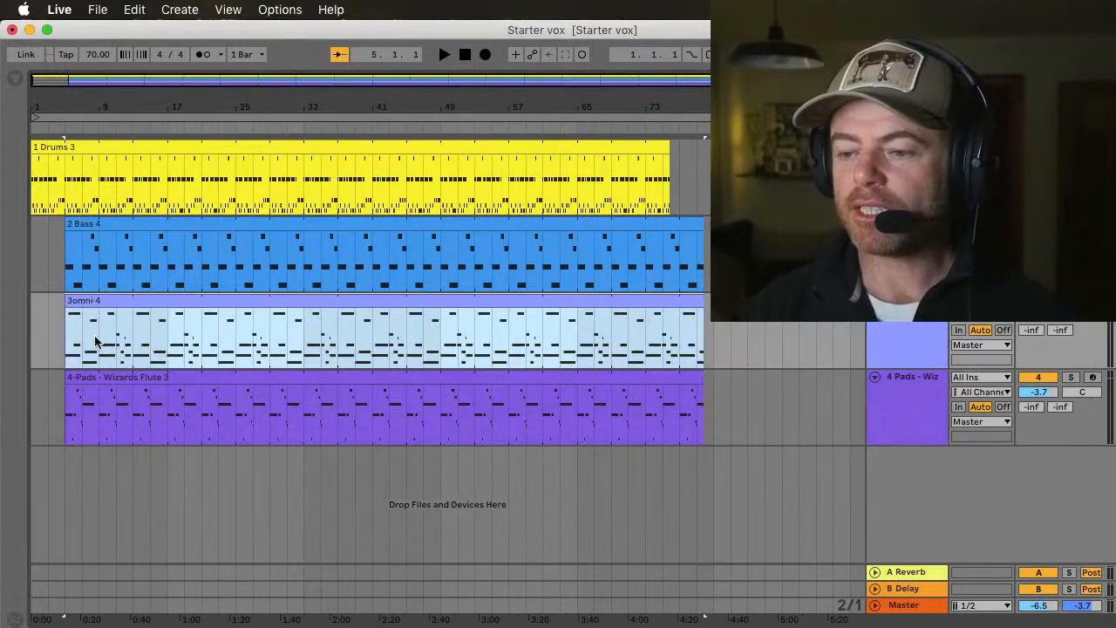
{"action": "left_click", "coordinate": [94, 378], "text": "shift"}
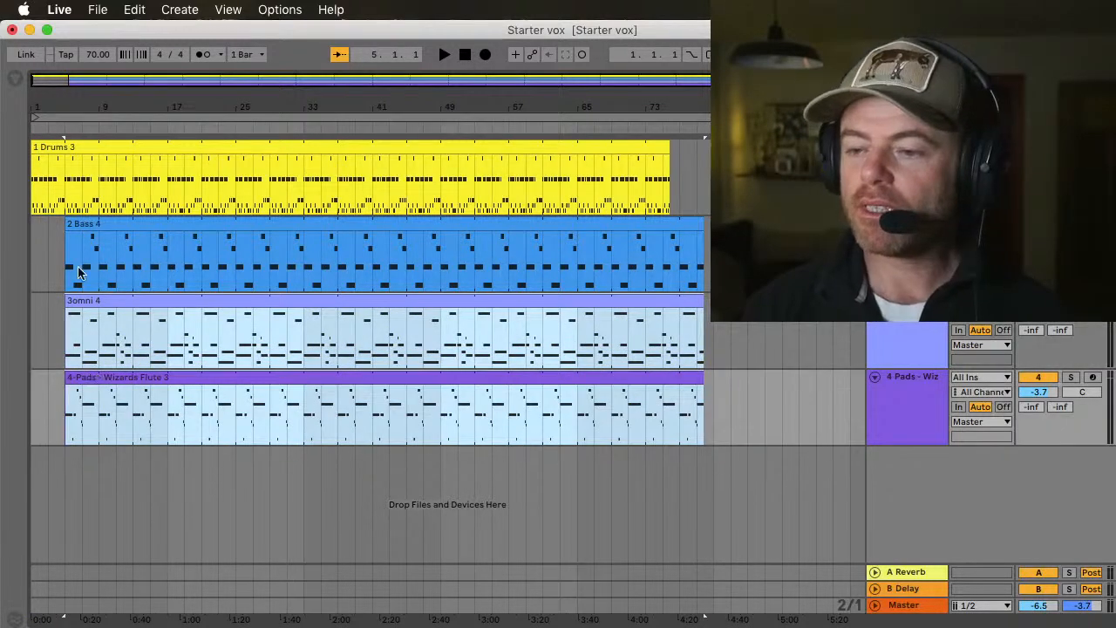
{"action": "left_click_drag", "start_coordinate": [79, 299], "coordinate": [112, 300]}
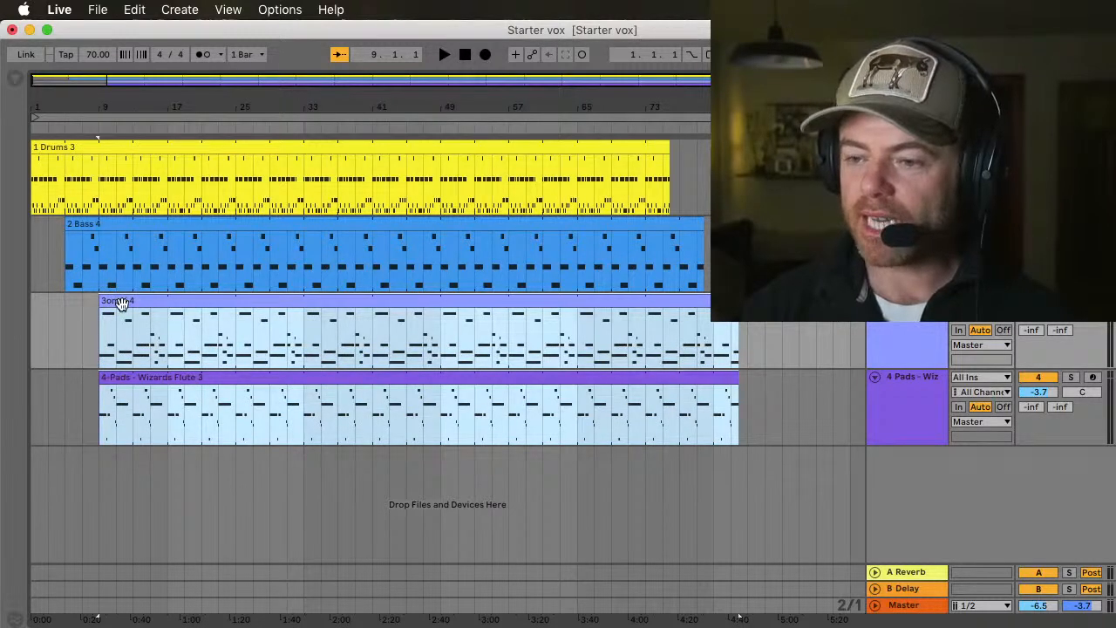
{"action": "left_click", "coordinate": [122, 302], "text": "shift"}
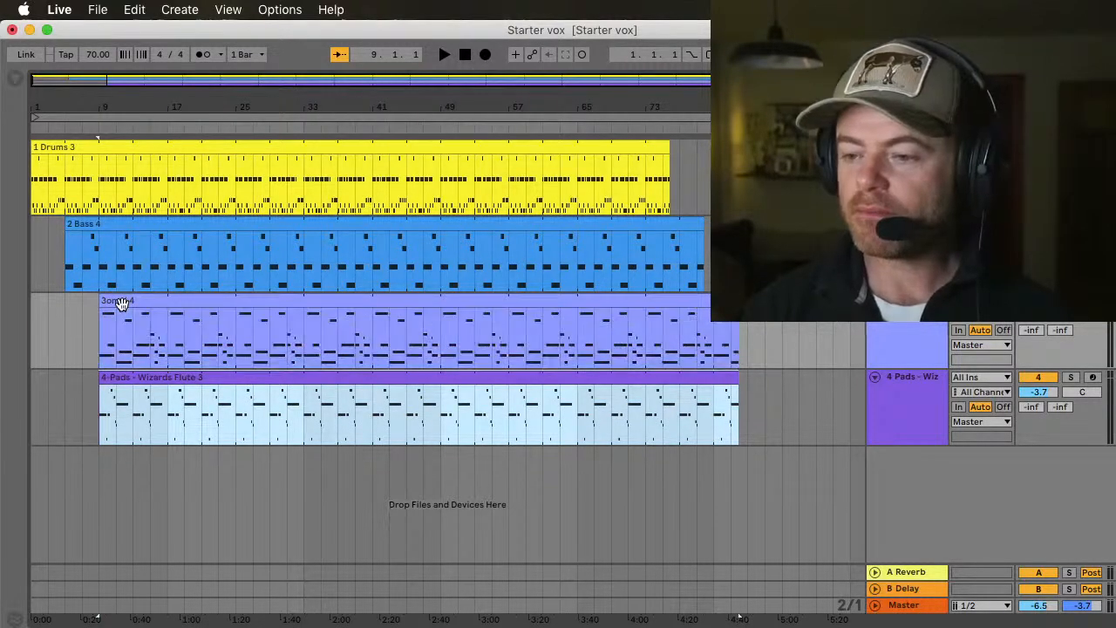
{"action": "left_click_drag", "start_coordinate": [116, 379], "coordinate": [188, 377]}
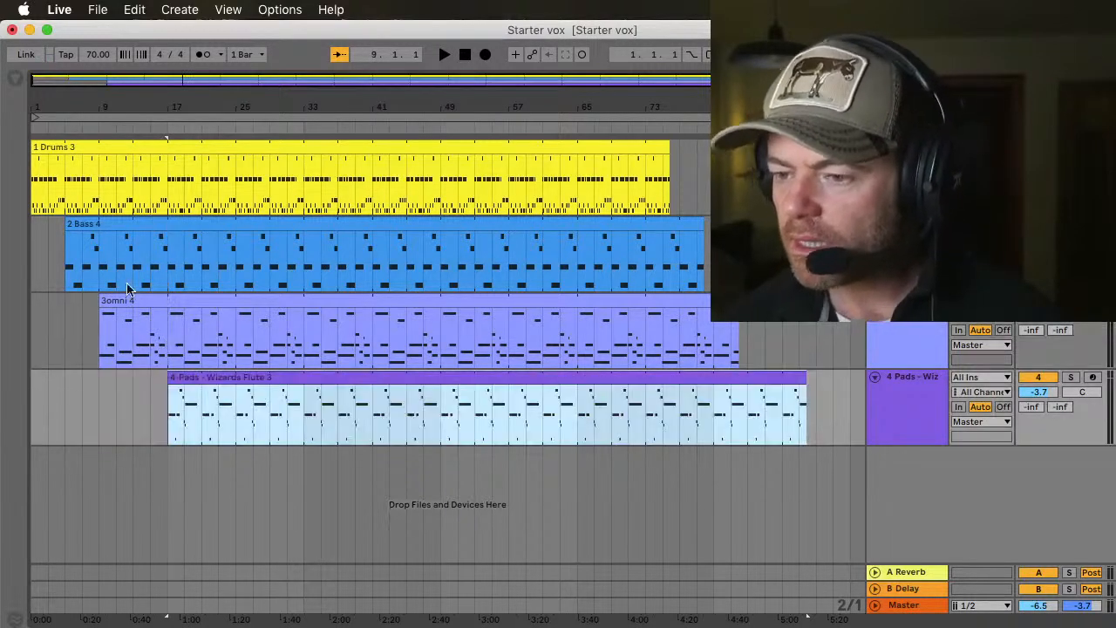
{"action": "left_click_drag", "start_coordinate": [117, 303], "coordinate": [150, 305]}
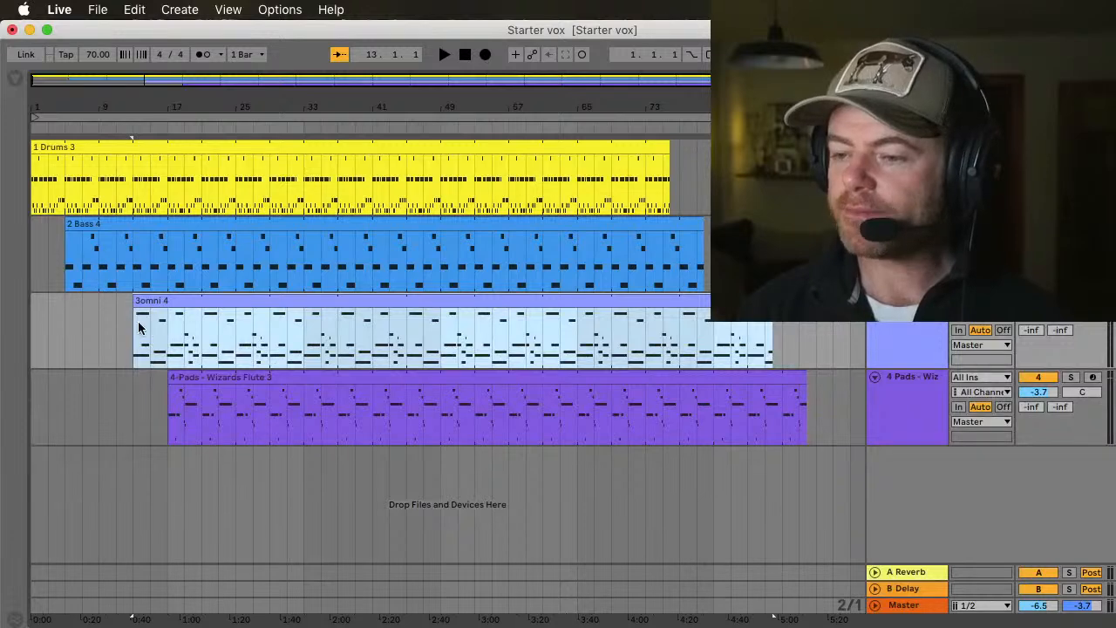
{"action": "left_click_drag", "start_coordinate": [181, 374], "coordinate": [214, 376]}
Step: Split the clips on all four tracks at bar 29 and move the second Drums, Bass and omni parts to start at bar 37
{"action": "left_click", "coordinate": [270, 413]}
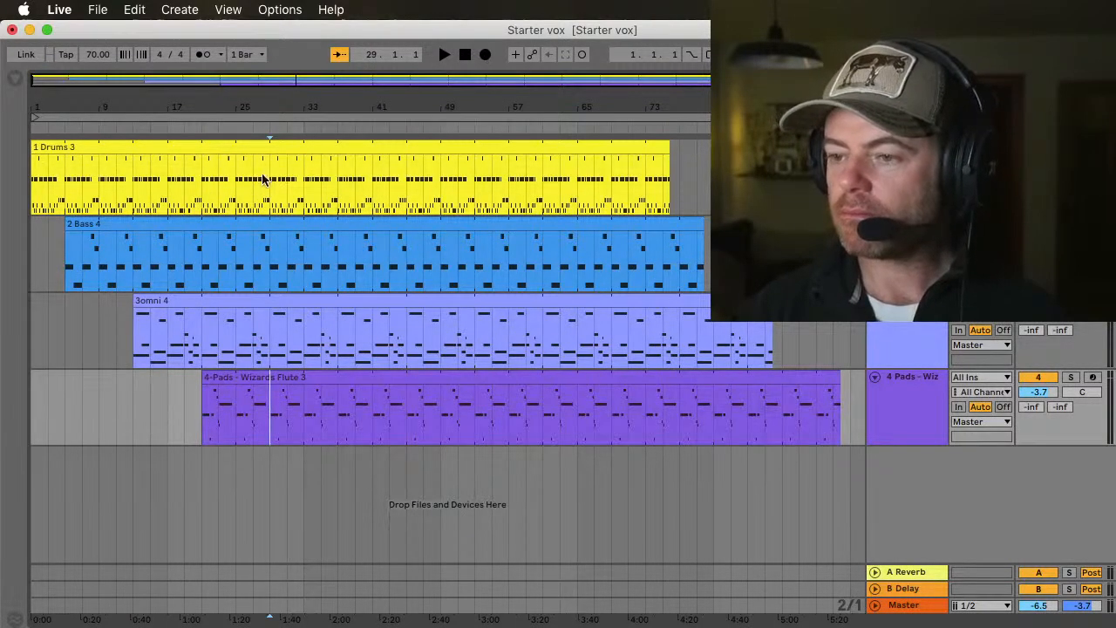
{"action": "key", "text": "super+e"}
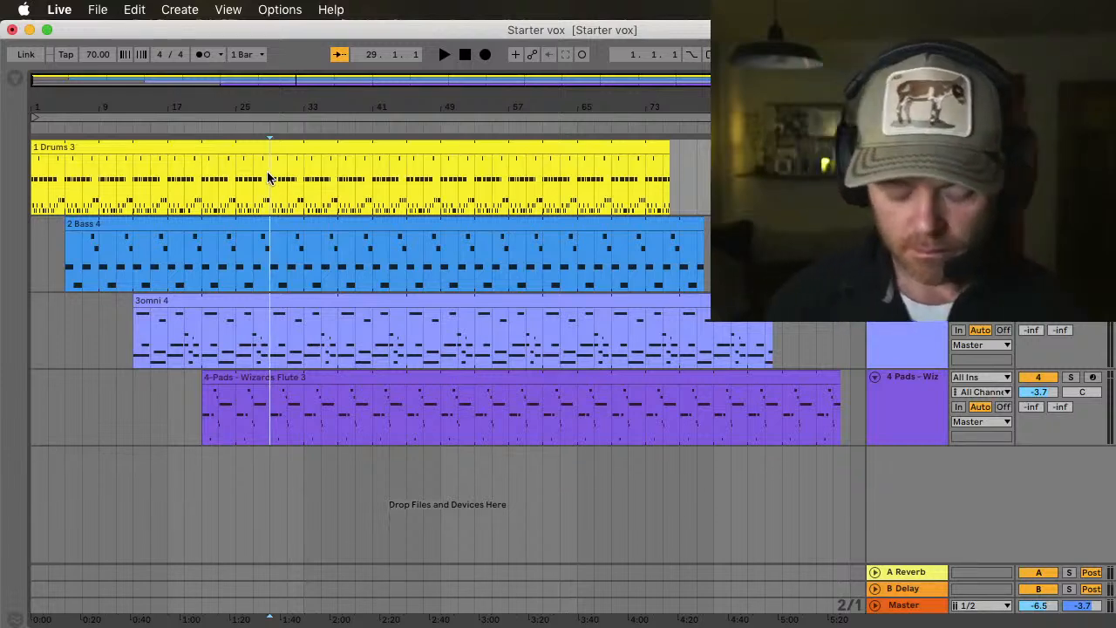
{"action": "left_click", "coordinate": [320, 320]}
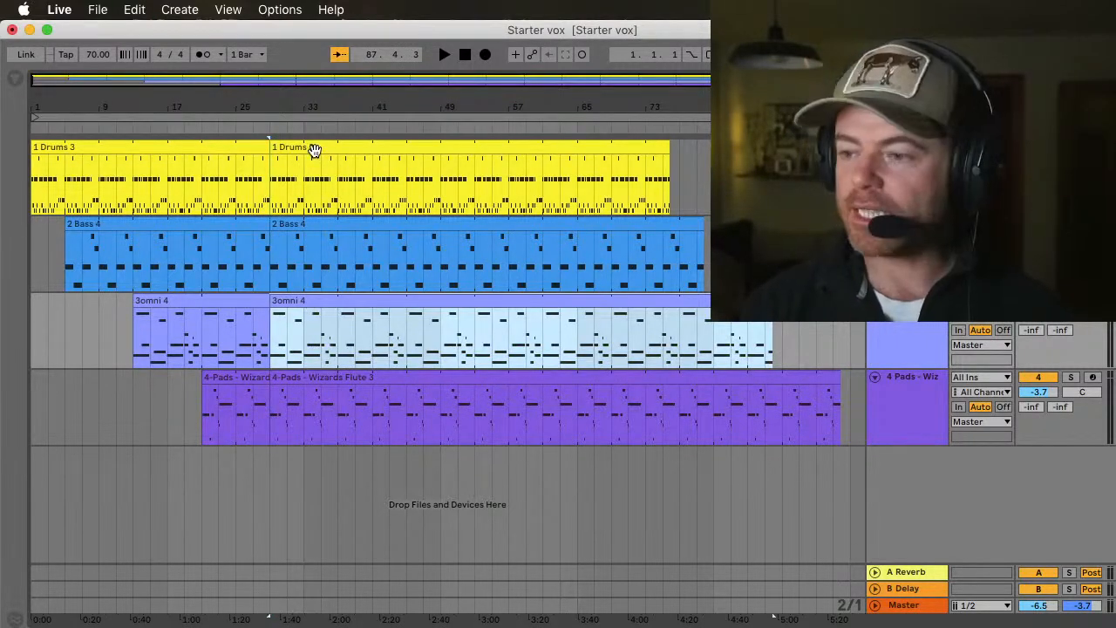
{"action": "left_click", "coordinate": [314, 150], "text": "shift"}
{"action": "left_click_drag", "start_coordinate": [314, 150], "coordinate": [384, 184]}
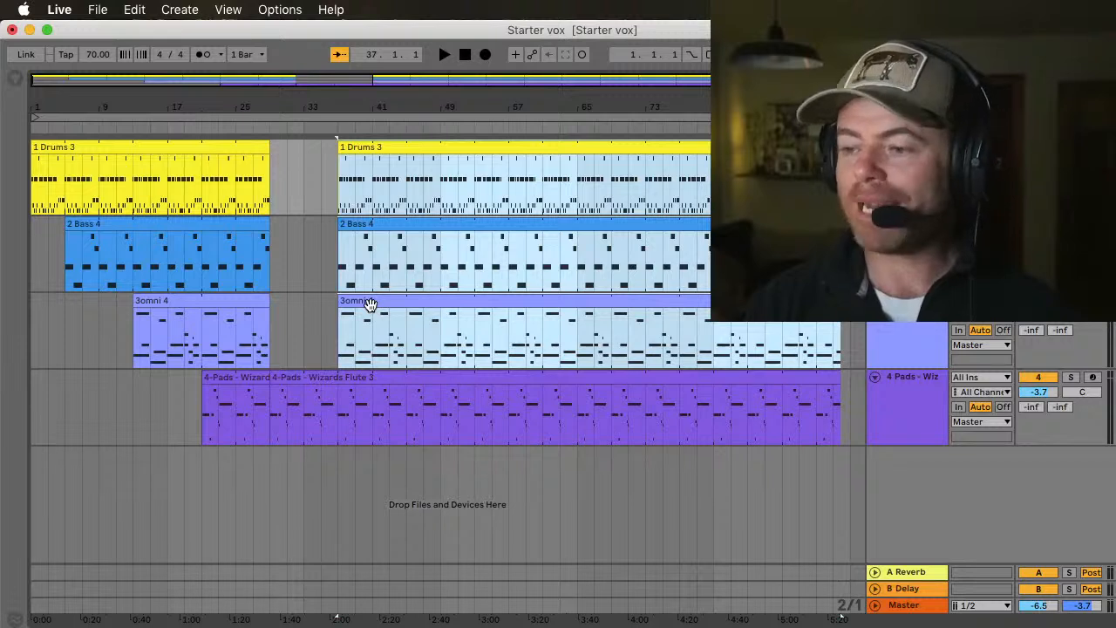
Step: Move the second Bass clip to start at bar 45 and the second Drums clip to start at bar 53
{"action": "scroll", "coordinate": [370, 303], "scroll_direction": "right", "scroll_amount": 2}
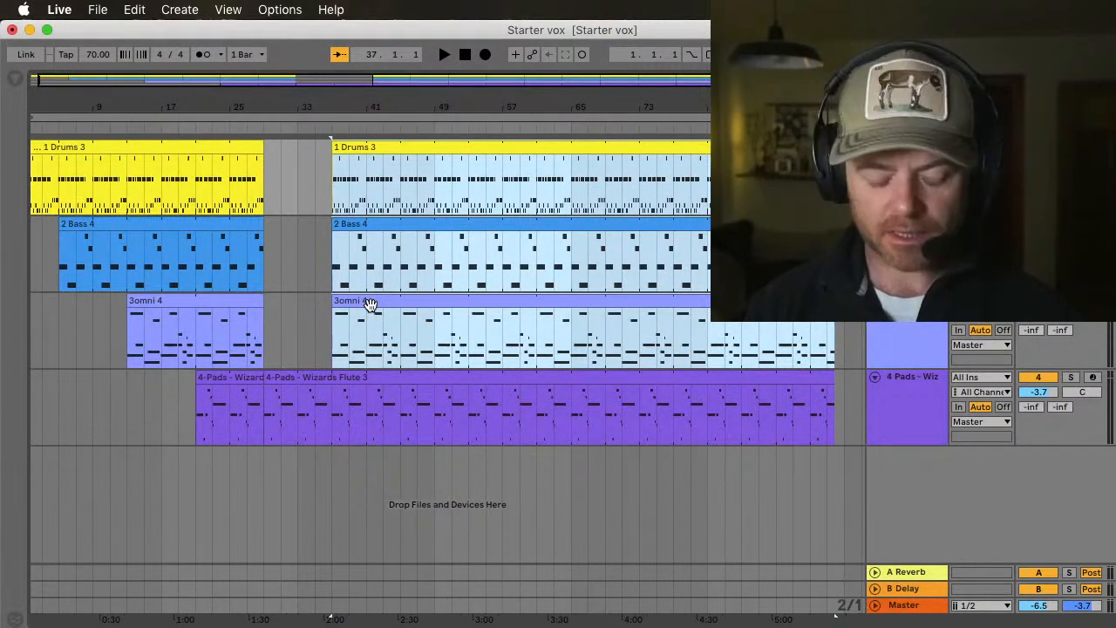
{"action": "left_click", "coordinate": [371, 305], "text": "shift"}
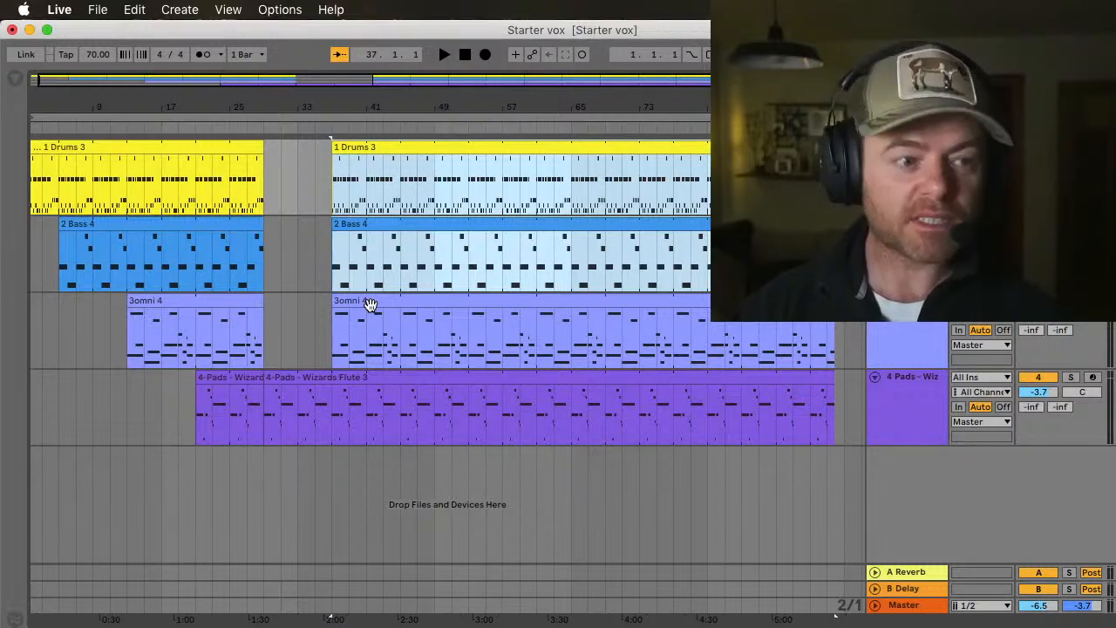
{"action": "left_click_drag", "start_coordinate": [348, 225], "coordinate": [421, 250]}
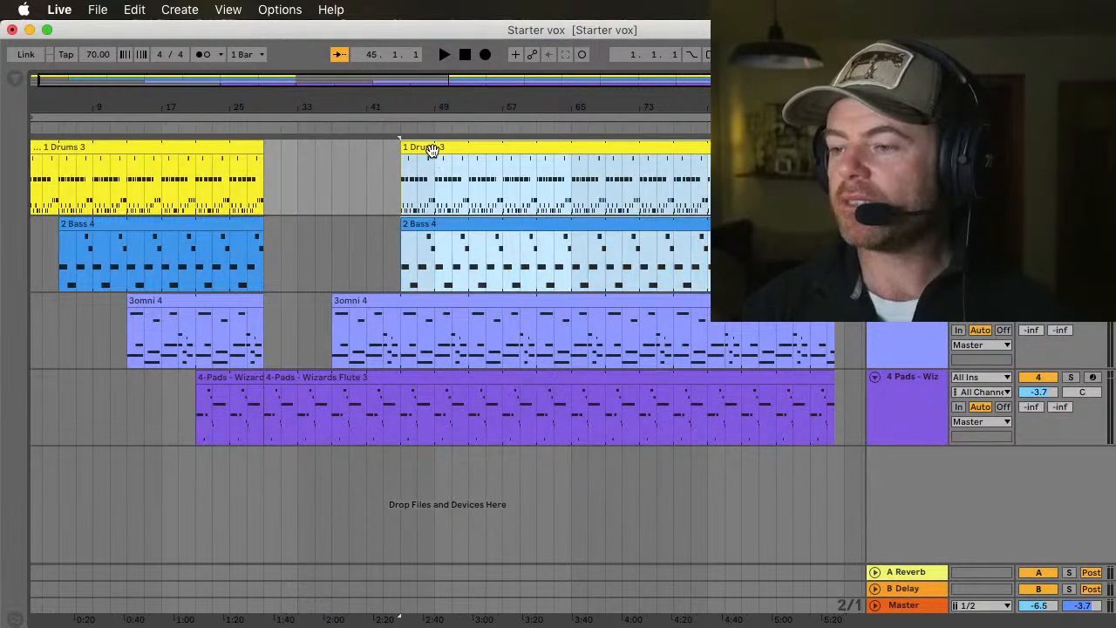
{"action": "left_click", "coordinate": [431, 150]}
{"action": "left_click_drag", "start_coordinate": [428, 149], "coordinate": [511, 174]}
Step: Split all four tracks at bar 61 and move the resulting last Bass part to bar 77 and the last Pads part to bar 69
{"action": "left_click", "coordinate": [535, 188]}
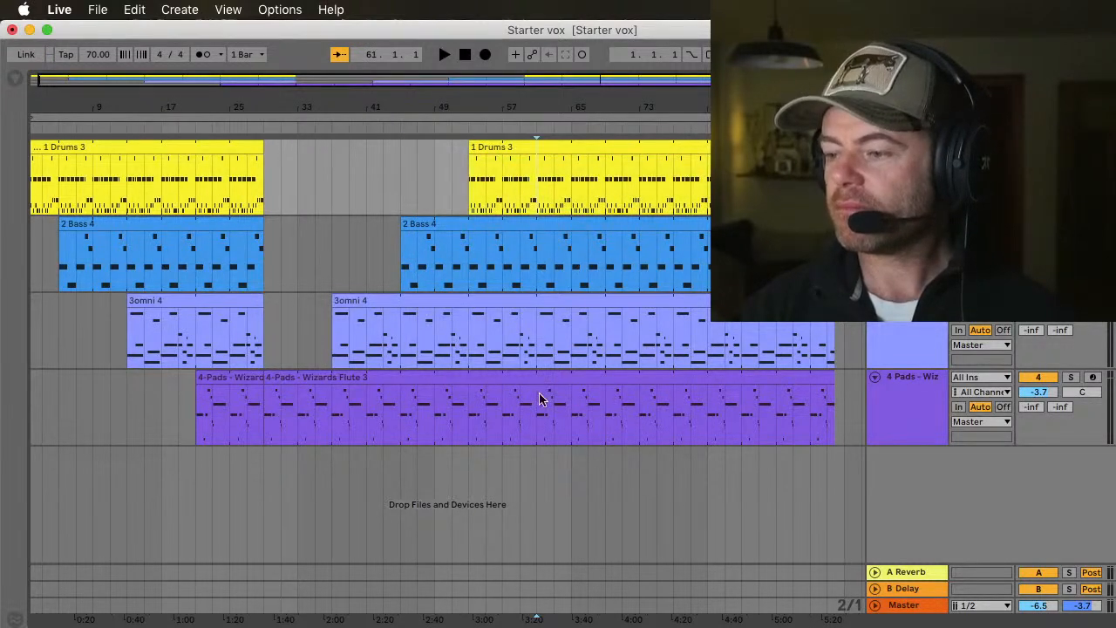
{"action": "key", "text": "super+e"}
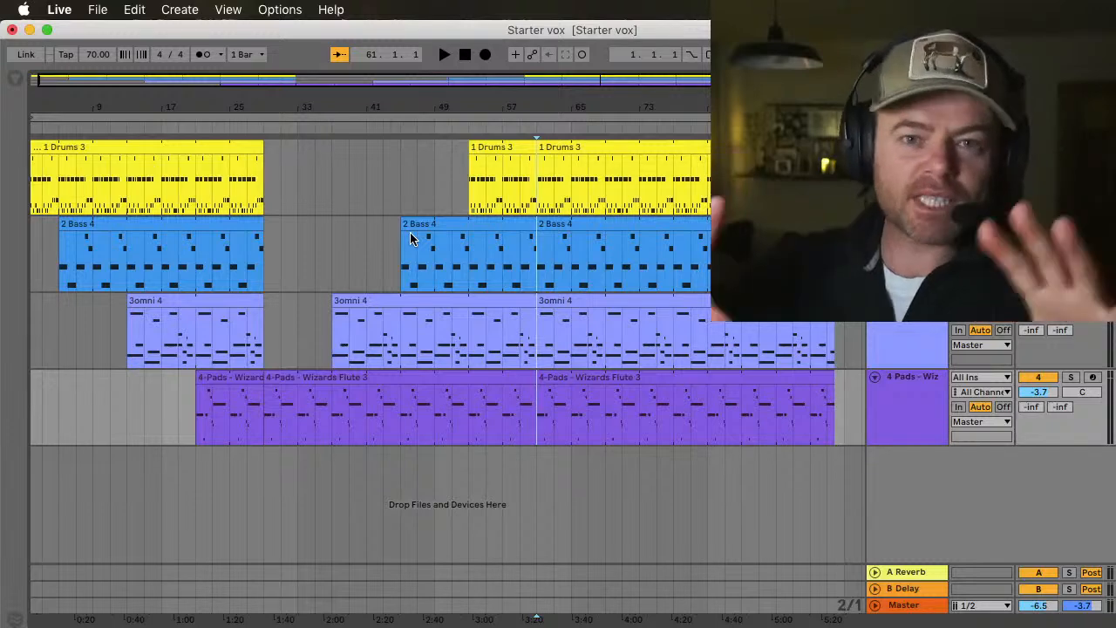
{"action": "scroll", "coordinate": [410, 232], "scroll_direction": "right", "scroll_amount": 3}
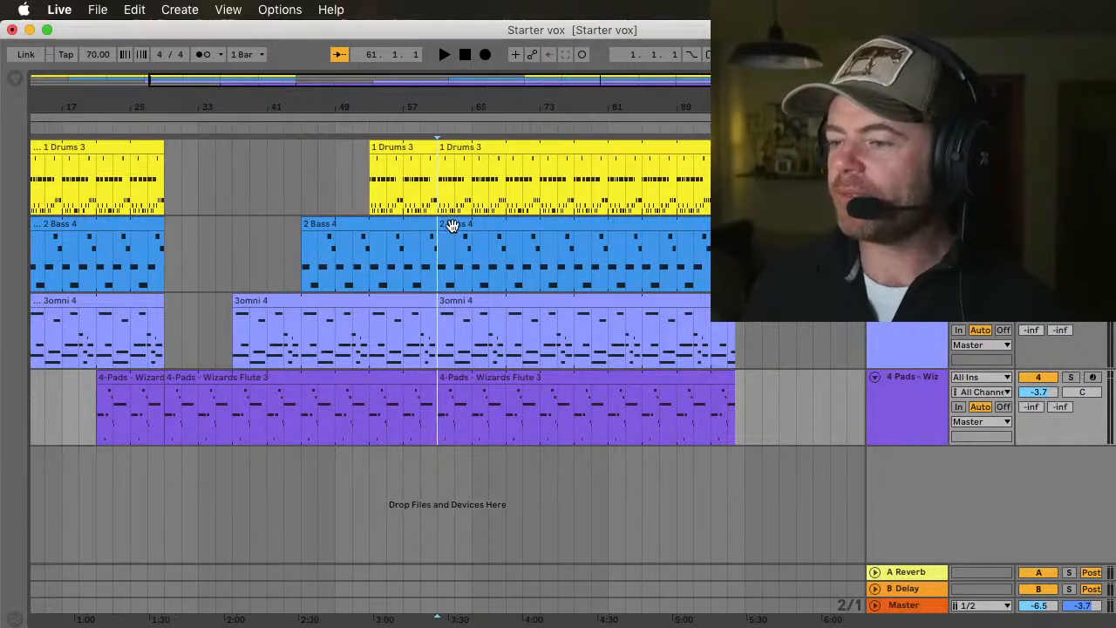
{"action": "left_click_drag", "start_coordinate": [452, 226], "coordinate": [589, 239]}
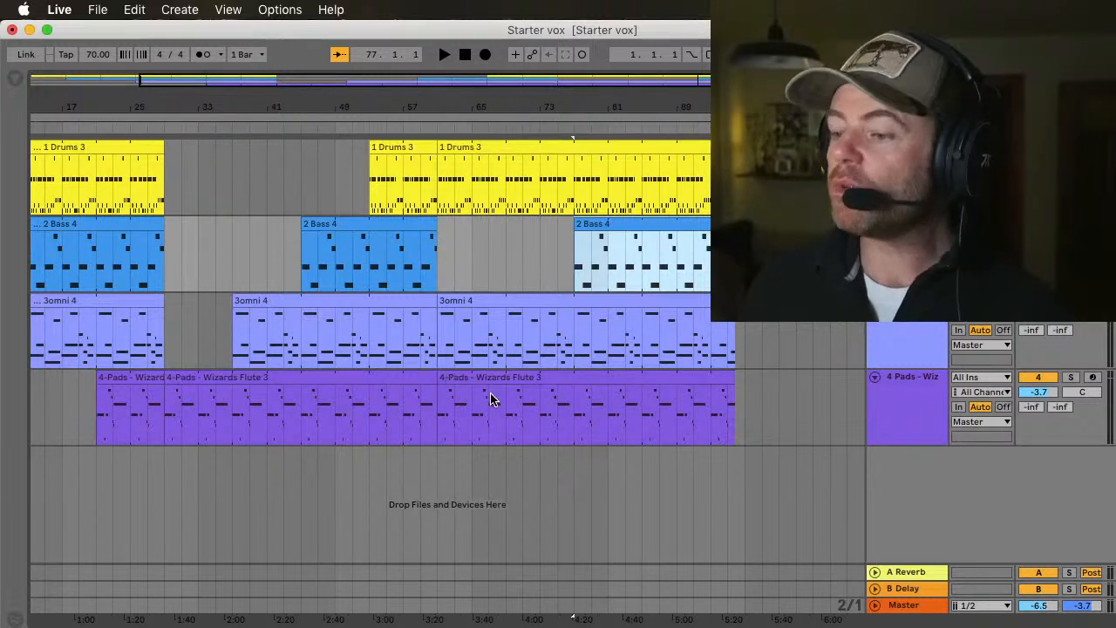
{"action": "left_click", "coordinate": [458, 381]}
{"action": "left_click_drag", "start_coordinate": [460, 382], "coordinate": [525, 380]}
Step: Split all four tracks at bar 85 and delete everything after that point
{"action": "left_click", "coordinate": [644, 166]}
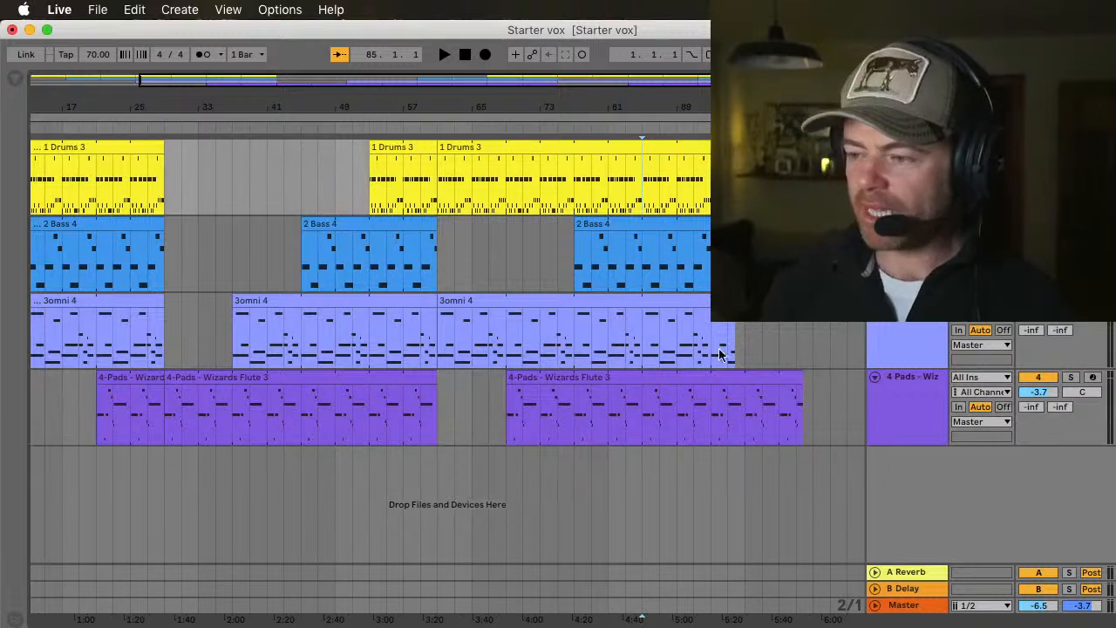
{"action": "left_click", "coordinate": [644, 407], "text": "shift"}
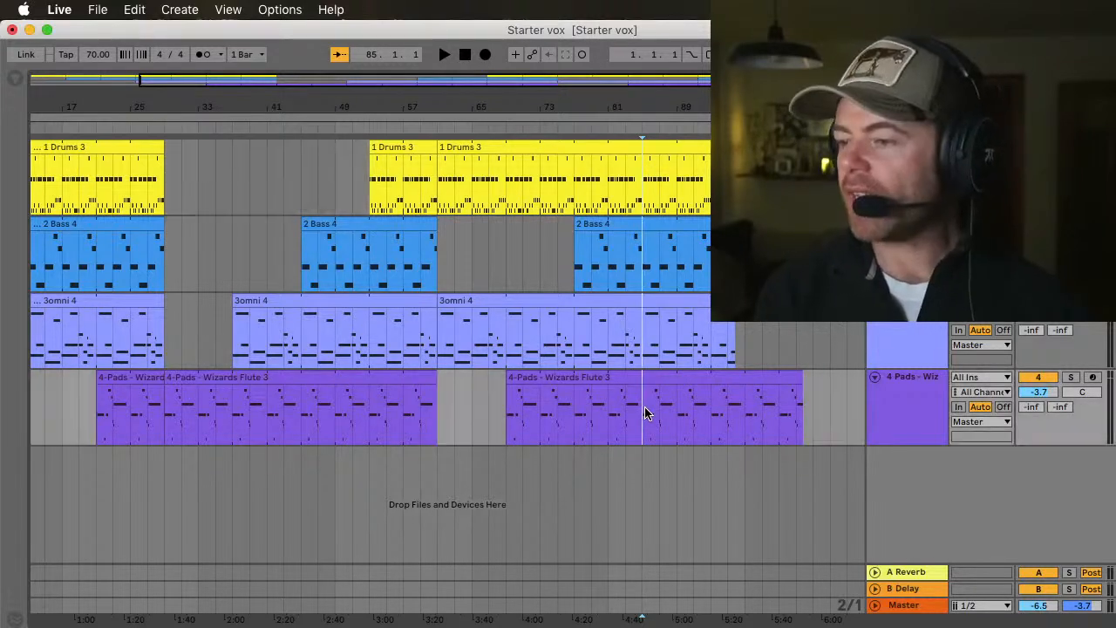
{"action": "key", "text": "super+e"}
{"action": "left_click", "coordinate": [704, 147]}
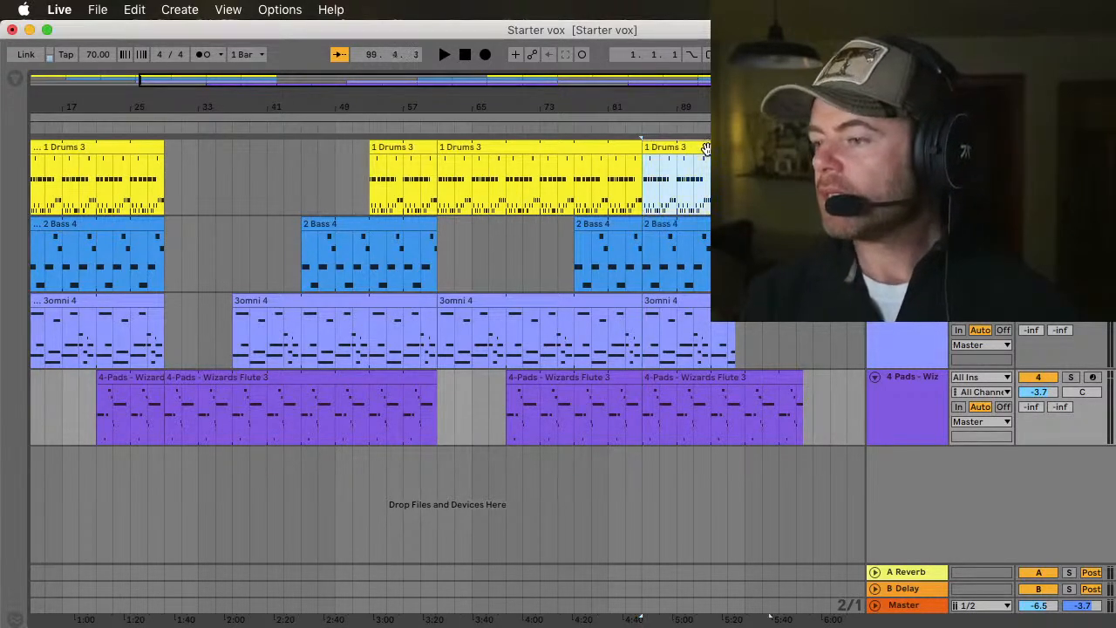
{"action": "scroll", "coordinate": [732, 174], "scroll_direction": "right", "scroll_amount": 2}
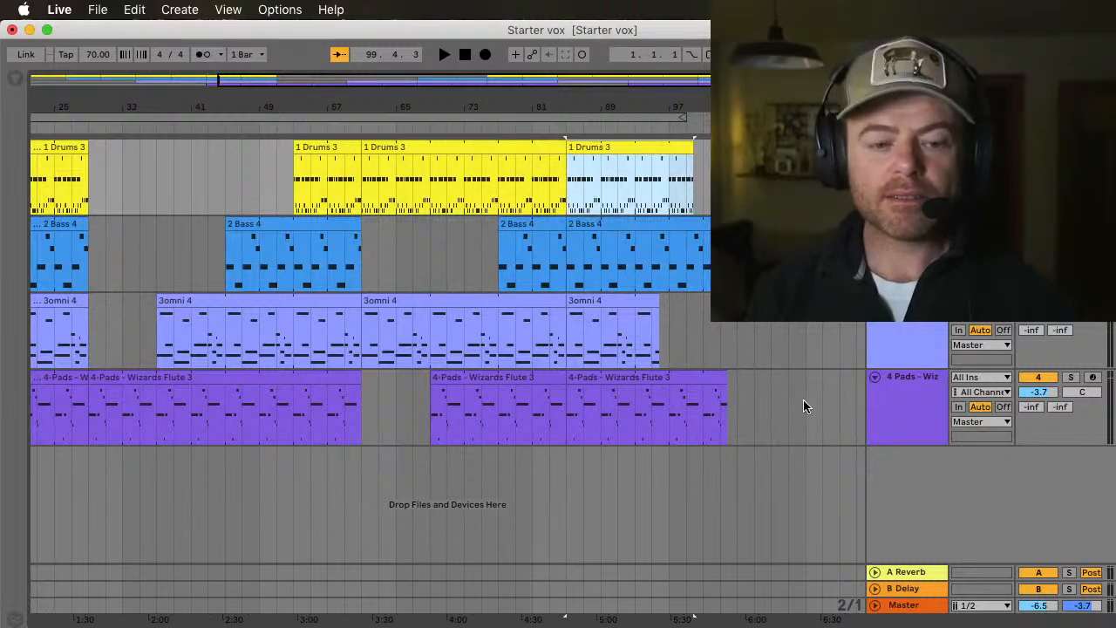
{"action": "left_click", "coordinate": [820, 423], "text": "shift"}
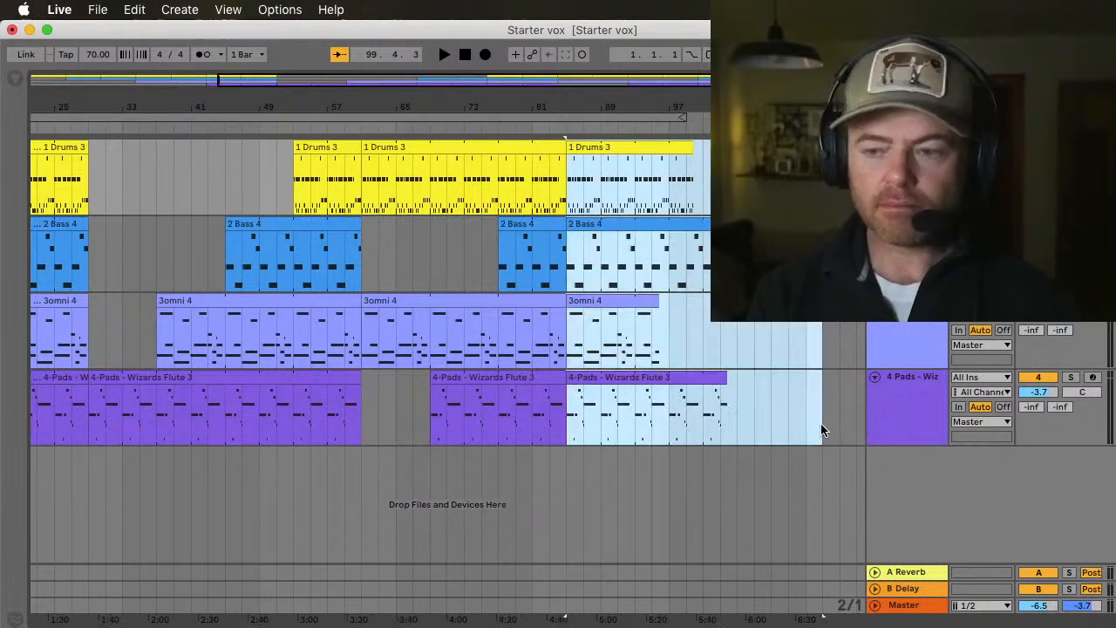
{"action": "key", "text": "Delete"}
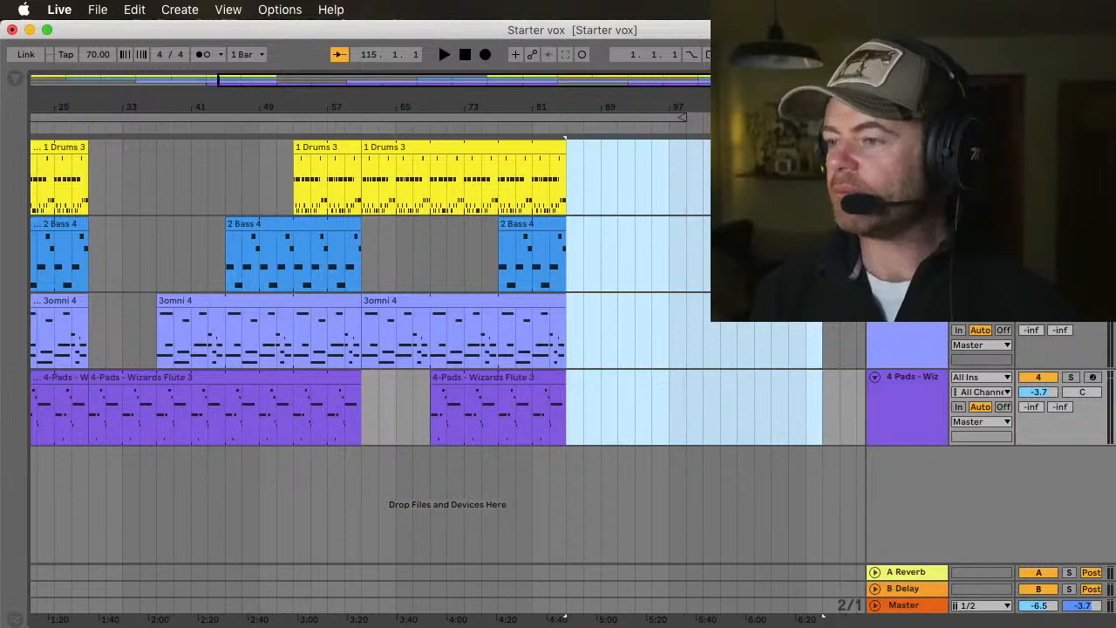
Step: Shorten the arrangement loop brace so it runs from bar 1 to bar 87
{"action": "key", "text": "super+a"}
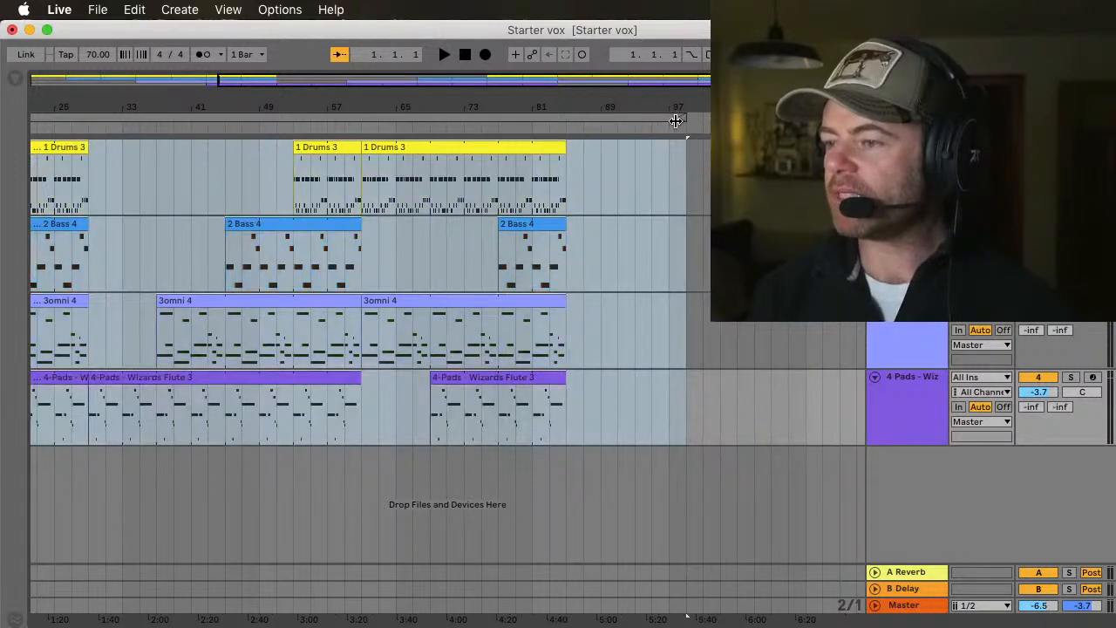
{"action": "left_click_drag", "start_coordinate": [683, 119], "coordinate": [600, 104]}
{"action": "left_click", "coordinate": [449, 120]}
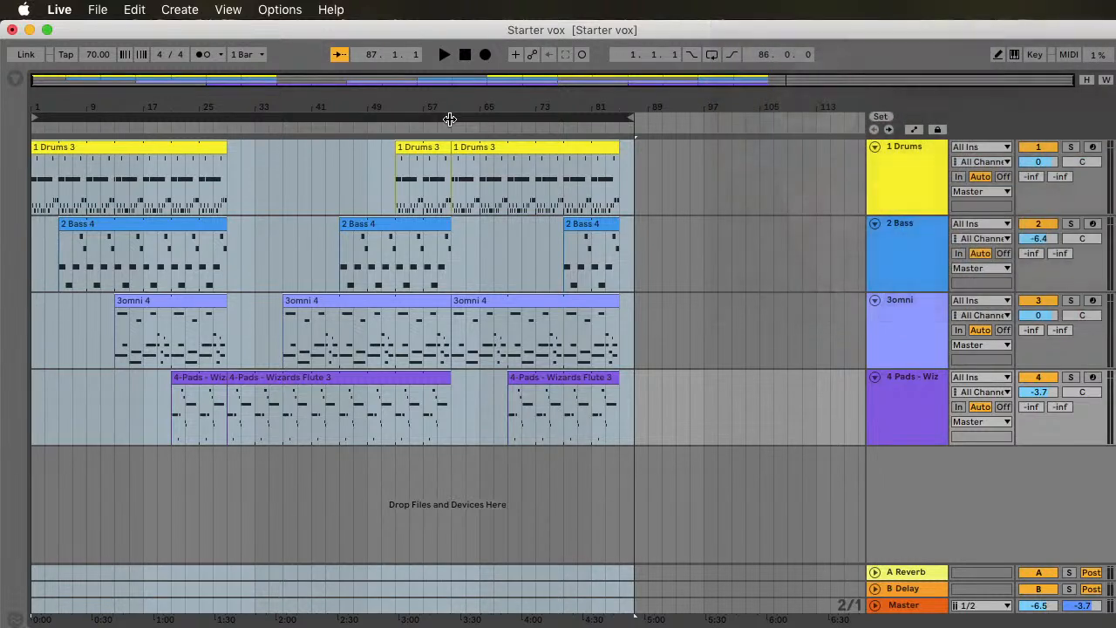
Step: Play the arrangement, pull the Drums Delay send back down to -inf, and set the Bass Reverb send to -17.8
{"action": "key", "text": "space"}
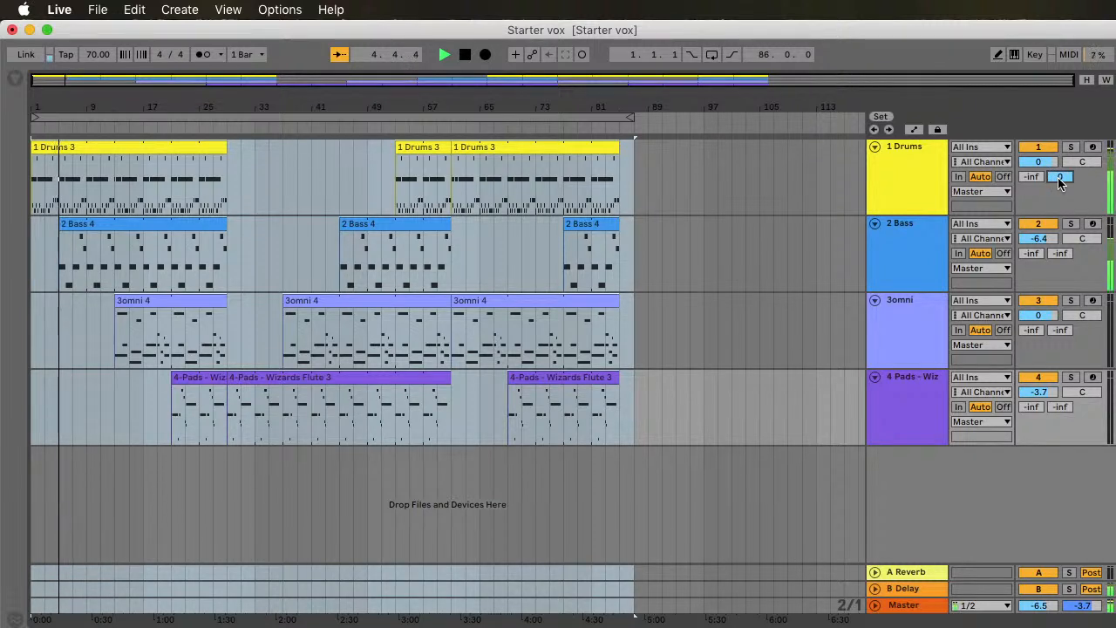
{"action": "left_click_drag", "start_coordinate": [1058, 178], "coordinate": [1059, 244]}
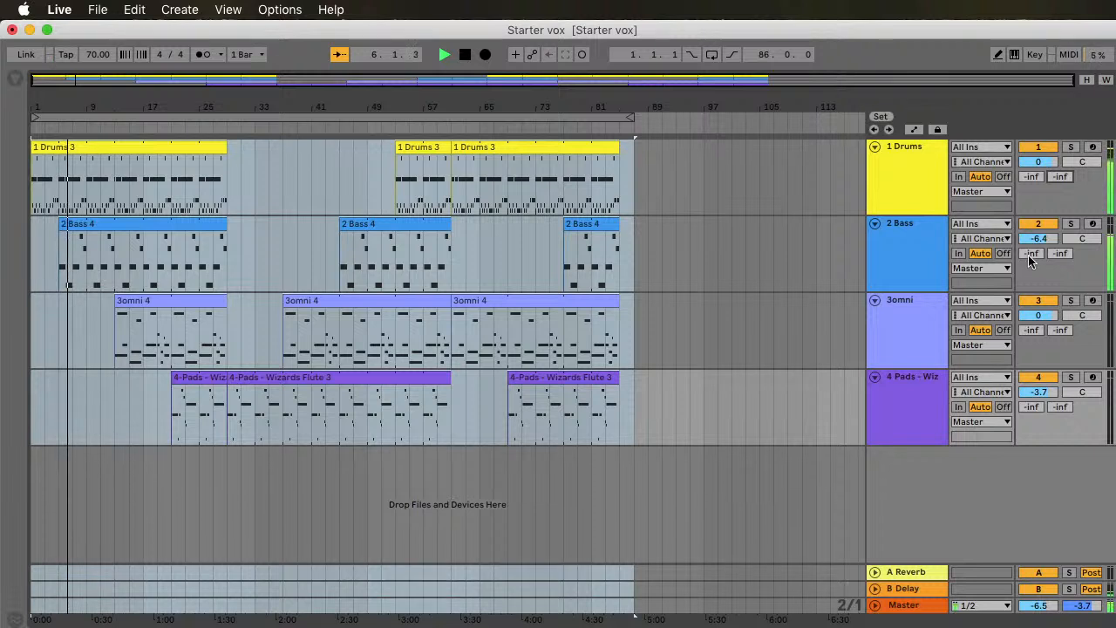
{"action": "left_click_drag", "start_coordinate": [1030, 253], "coordinate": [1030, 232]}
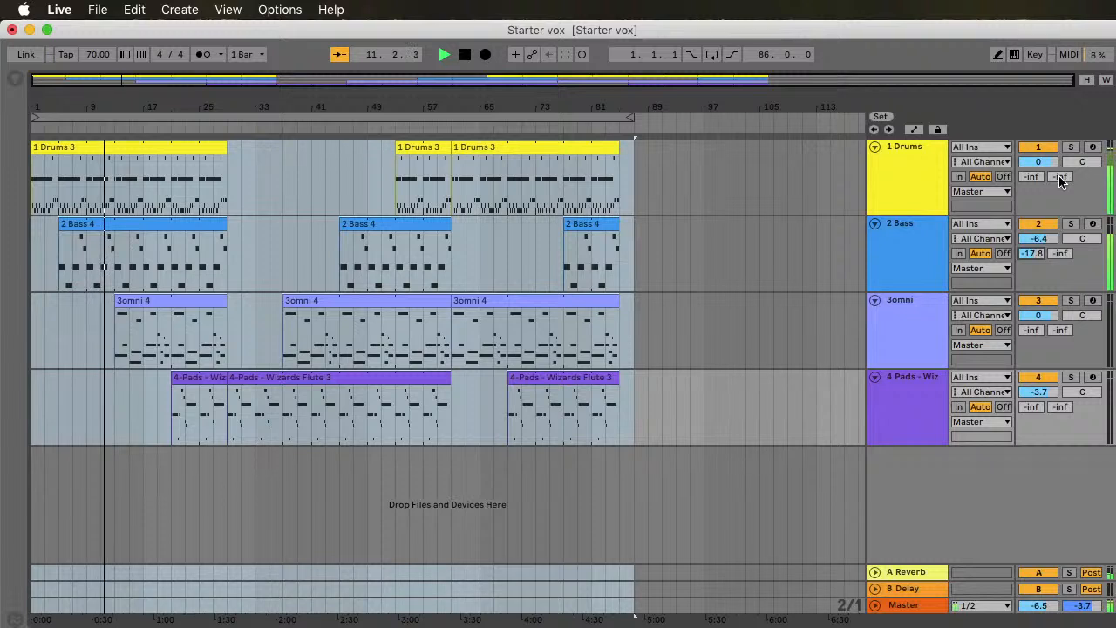
Step: Try a delay throw by raising the Drums Delay send to 0 and returning it to -inf, and stop playback at the start
{"action": "left_click_drag", "start_coordinate": [1060, 178], "coordinate": [1060, 156]}
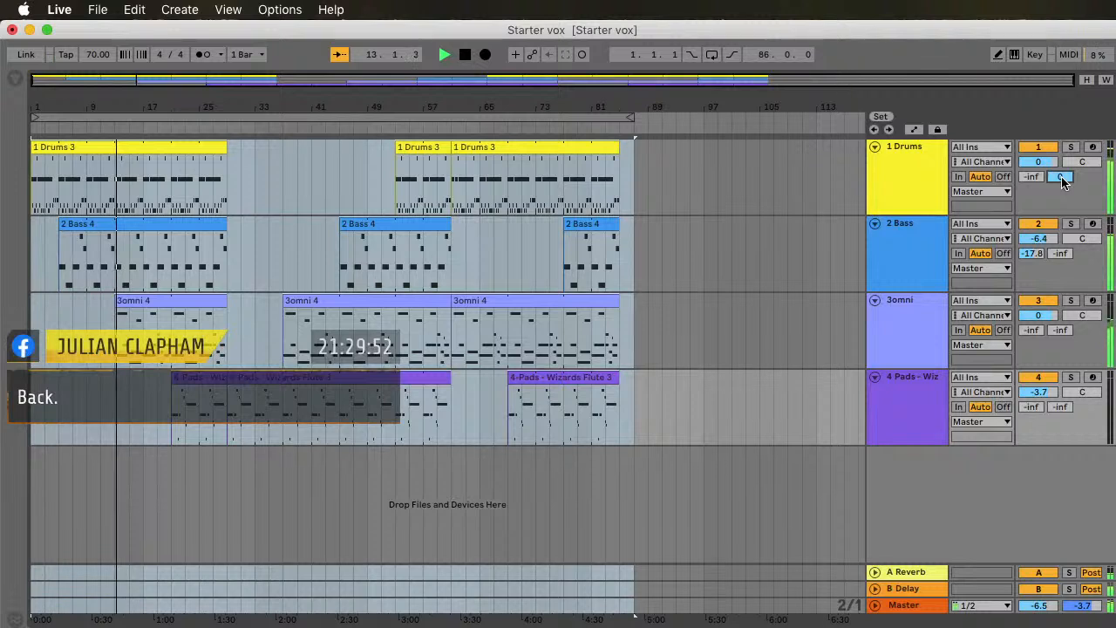
{"action": "left_click_drag", "start_coordinate": [1061, 177], "coordinate": [1061, 236]}
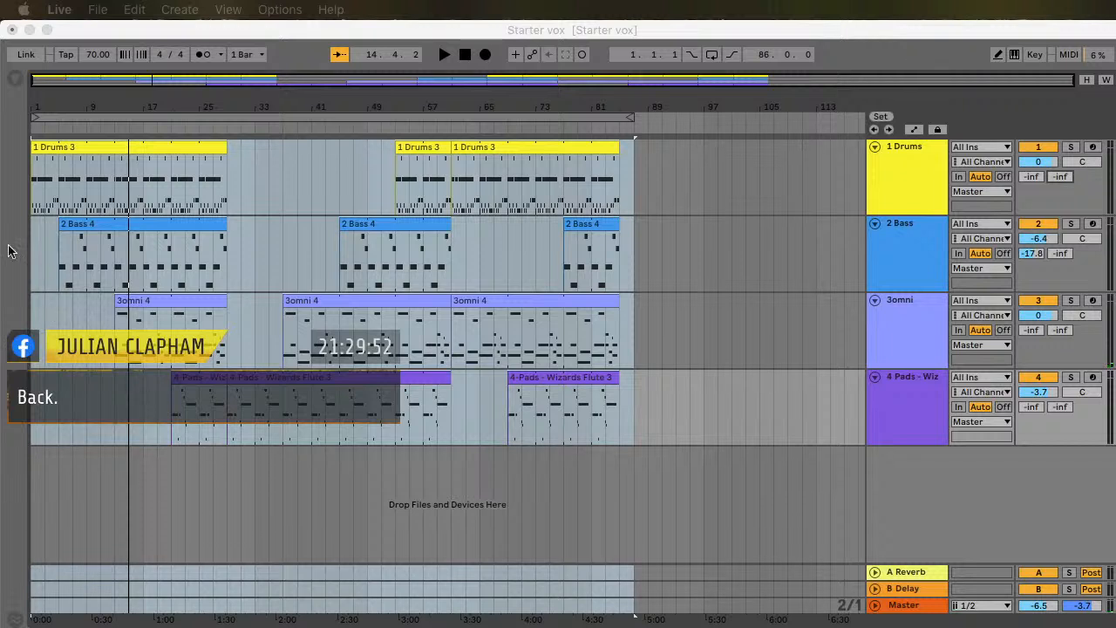
{"action": "left_click", "coordinate": [465, 54]}
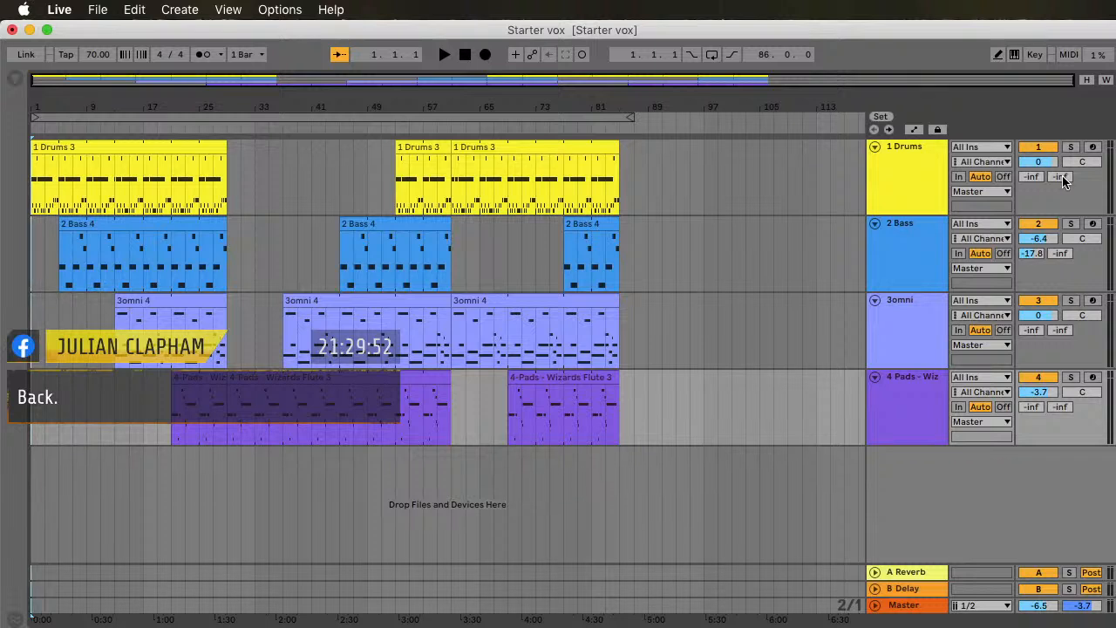
Step: Play the arrangement and perform Drums delay throws into bars 5 and 13, raising the Delay send to 0 and returning it to -inf
{"action": "key", "text": "space"}
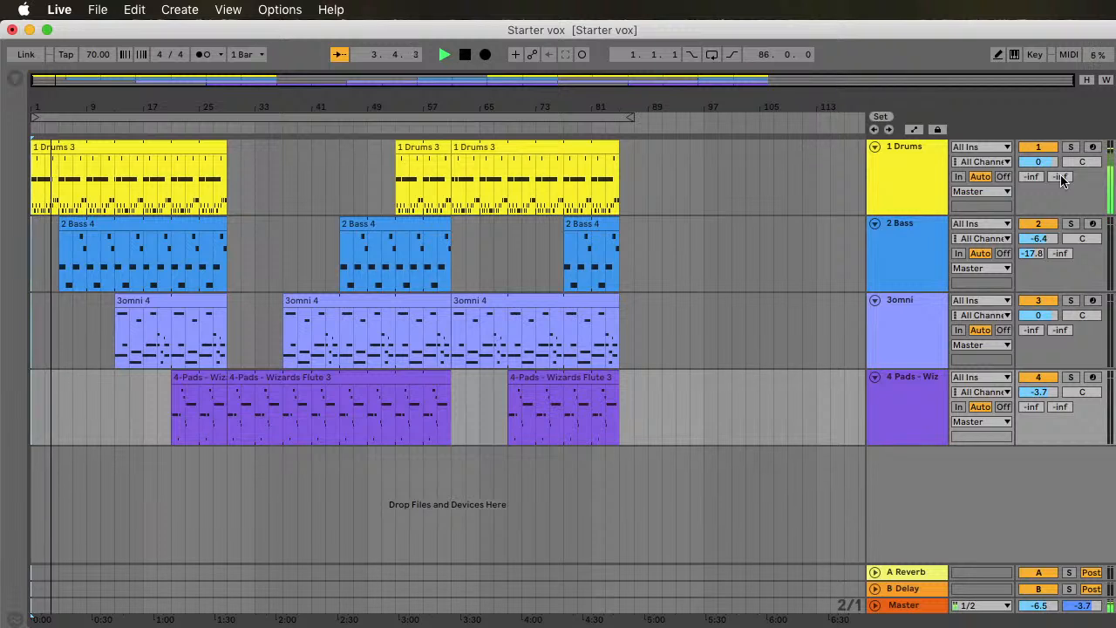
{"action": "left_click_drag", "start_coordinate": [1061, 175], "coordinate": [1061, 165]}
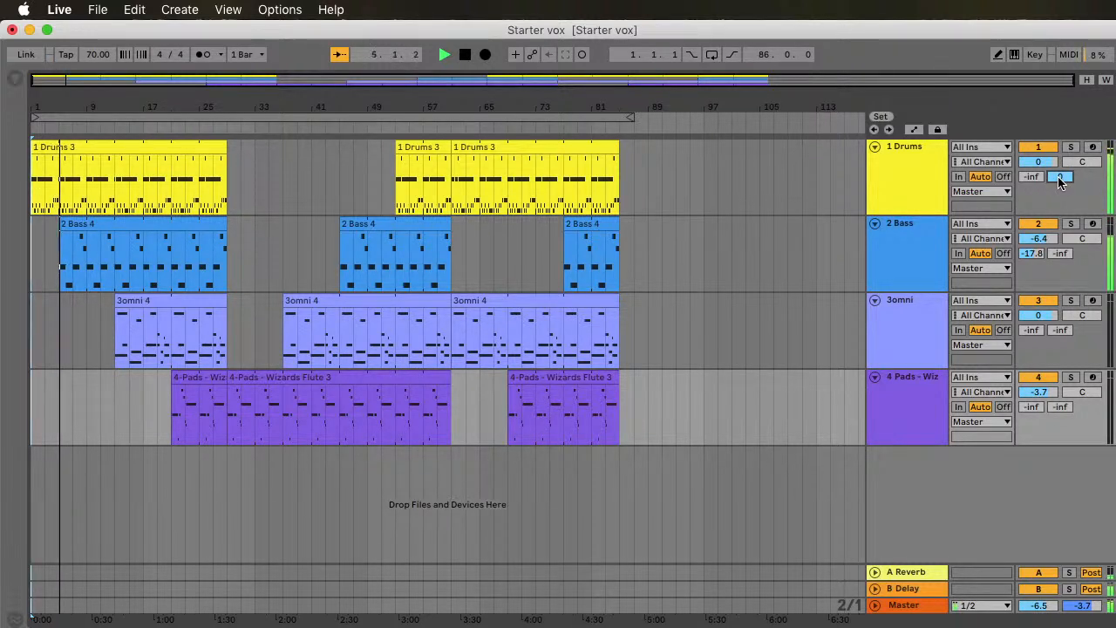
{"action": "left_click_drag", "start_coordinate": [1058, 178], "coordinate": [1058, 209]}
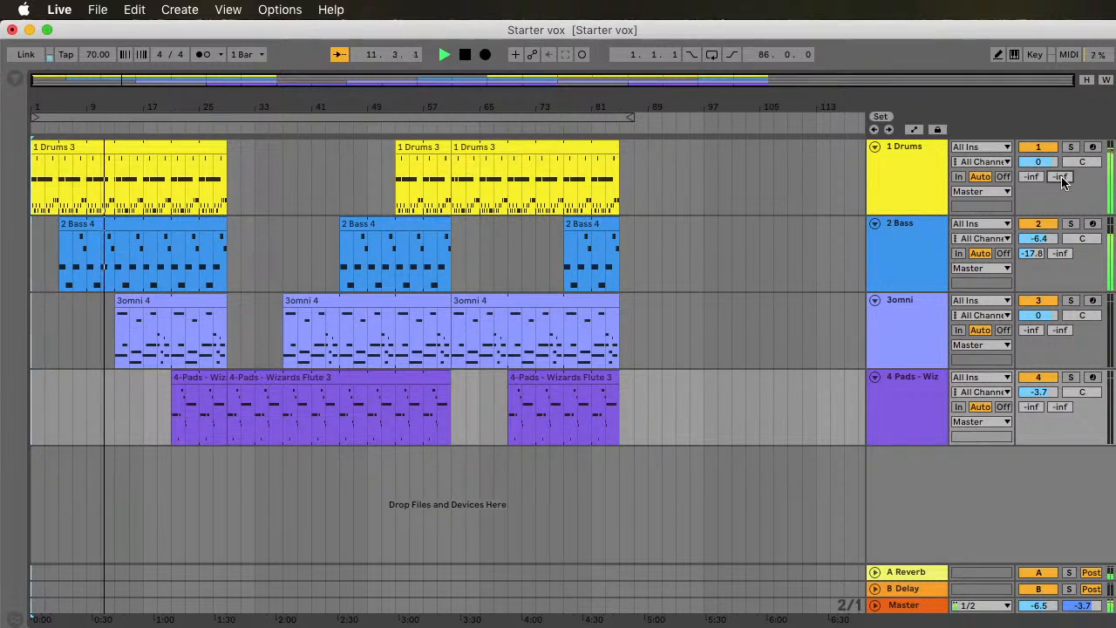
{"action": "mouse_move", "coordinate": [1061, 177]}
{"action": "left_mouse_down"}
{"action": "mouse_move", "coordinate": [1061, 166]}
{"action": "mouse_move", "coordinate": [1061, 179]}
{"action": "left_mouse_up"}
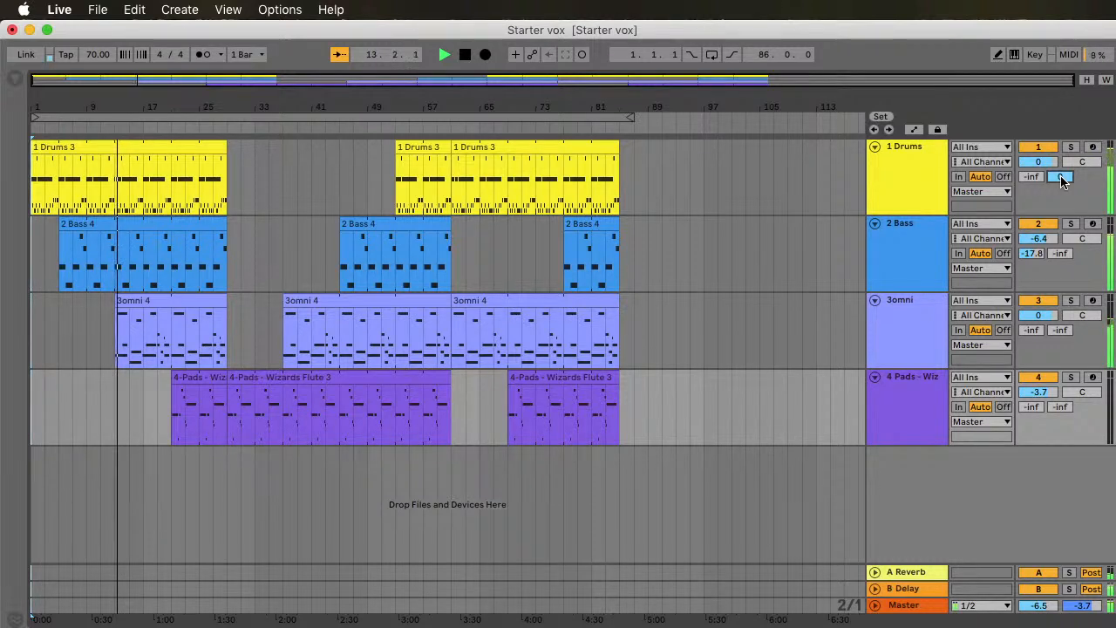
{"action": "left_click_drag", "start_coordinate": [1061, 177], "coordinate": [1061, 209]}
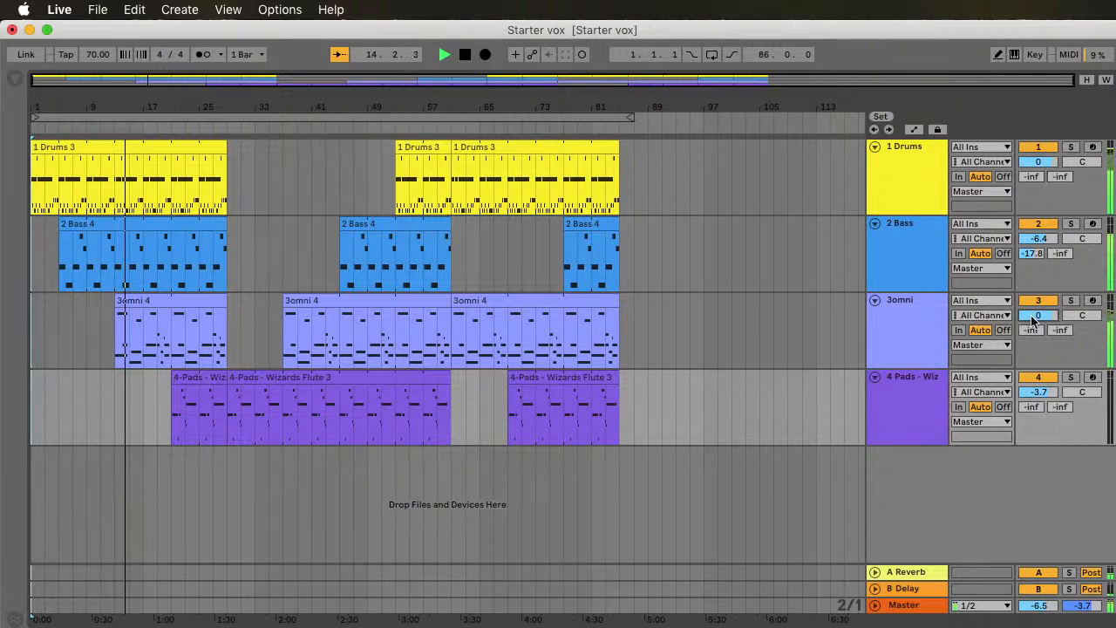
Step: Set the omni track to volume -3.0, Reverb send -10.0 and pan 11L, and pan the flute pads track to 12R
{"action": "left_click_drag", "start_coordinate": [1033, 321], "coordinate": [1036, 334]}
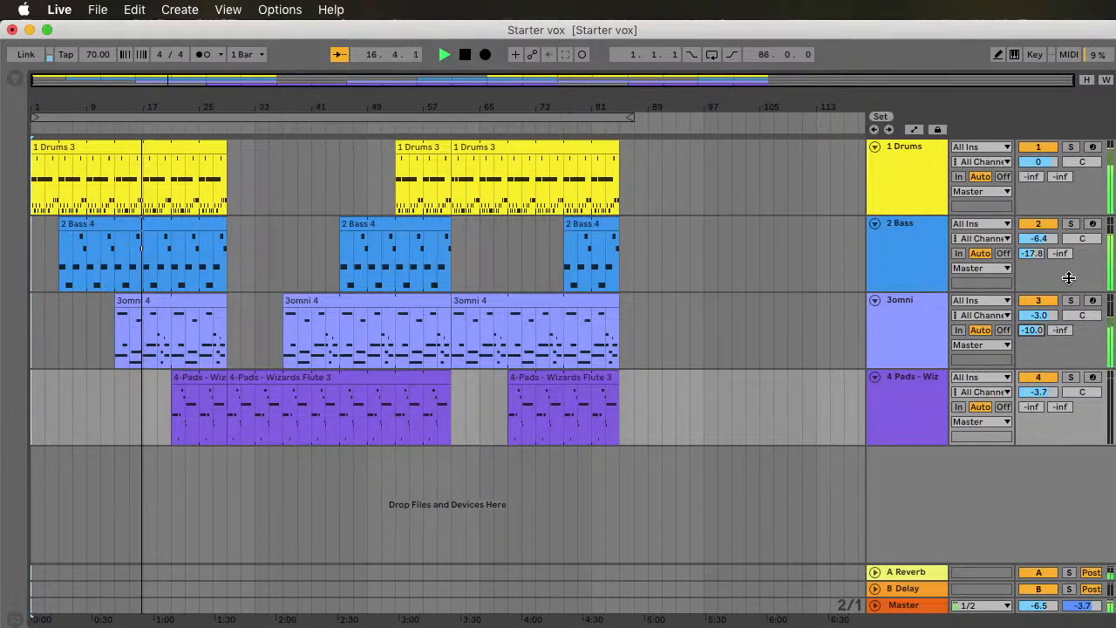
{"action": "left_click_drag", "start_coordinate": [1082, 394], "coordinate": [1082, 387]}
{"action": "left_click_drag", "start_coordinate": [1082, 315], "coordinate": [1081, 351]}
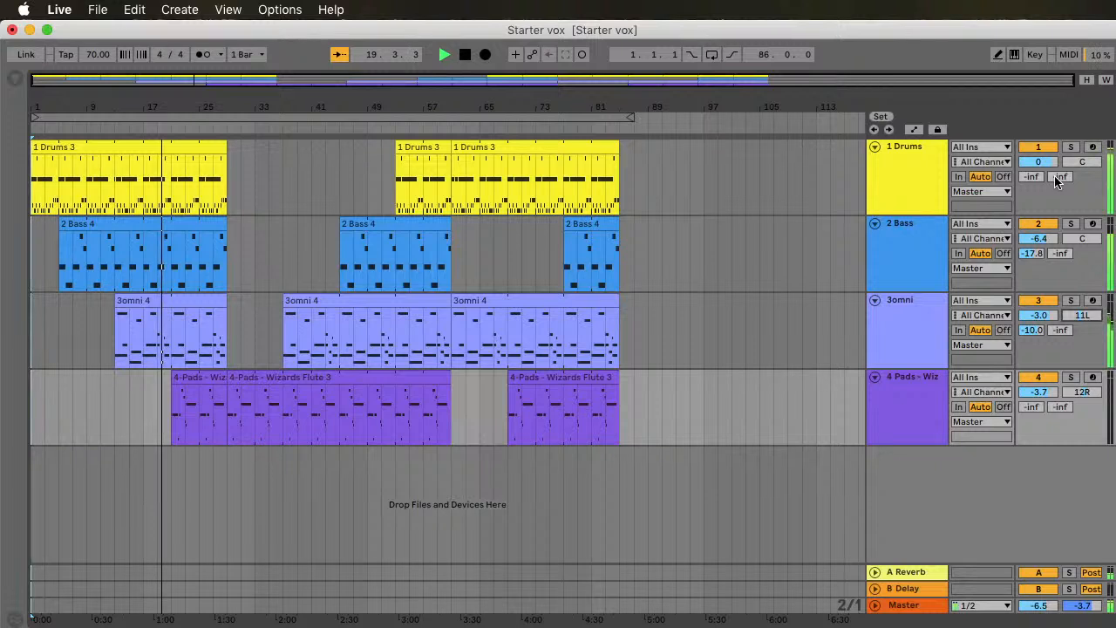
Step: Perform Drums delay throws around bars 21, 29 and 53, raising the Delay send to 0 and returning it to -inf each time
{"action": "left_click_drag", "start_coordinate": [1055, 177], "coordinate": [1055, 96]}
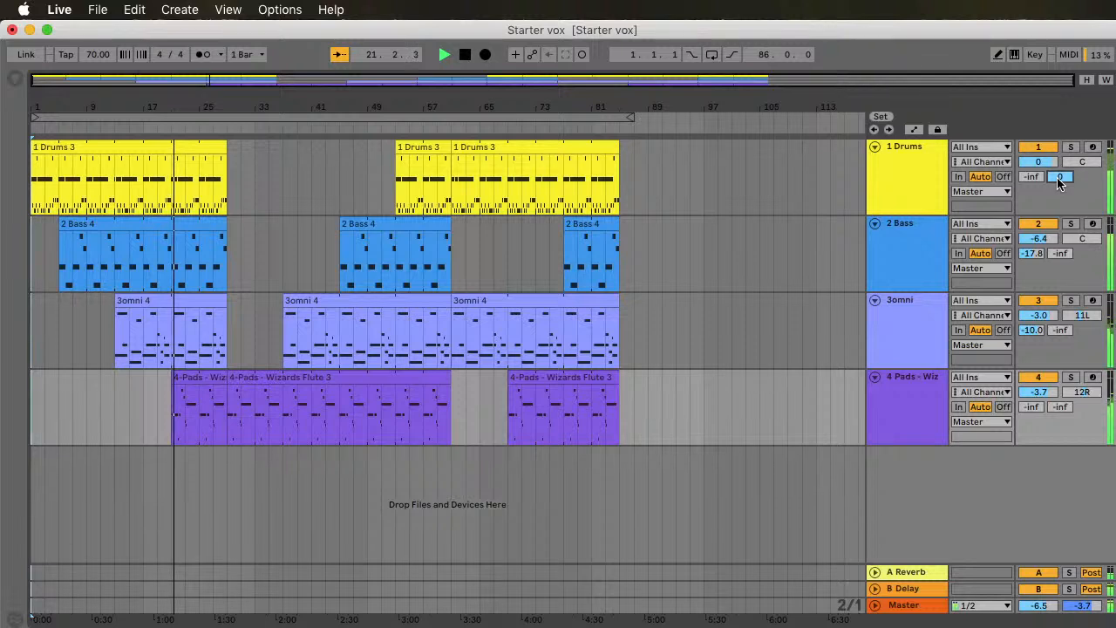
{"action": "left_click_drag", "start_coordinate": [1059, 179], "coordinate": [1060, 262]}
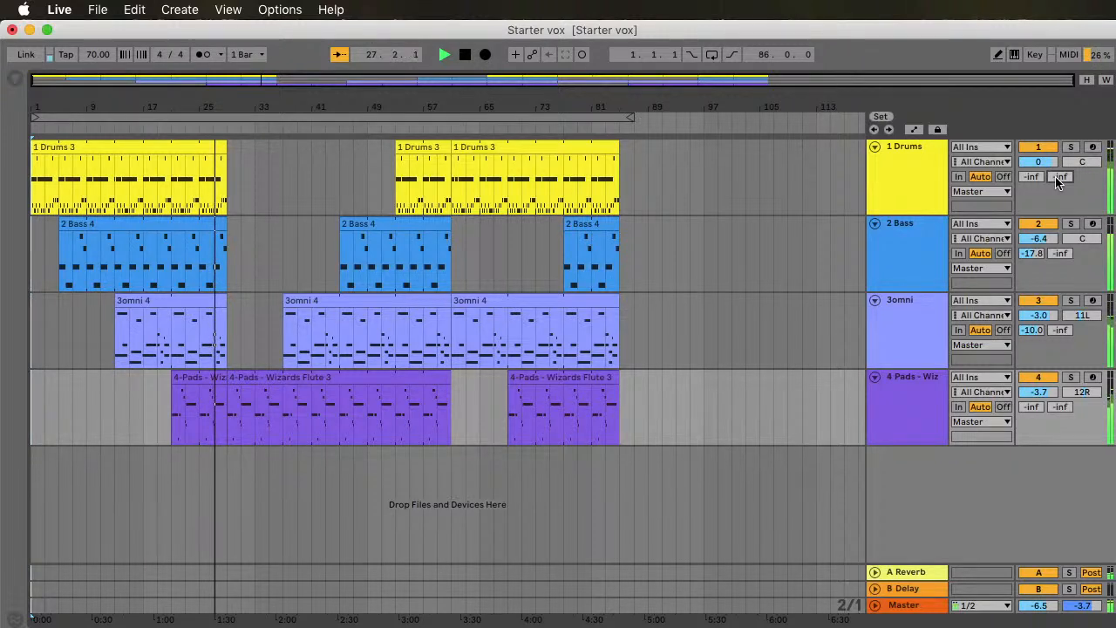
{"action": "left_click_drag", "start_coordinate": [1056, 178], "coordinate": [1057, 88]}
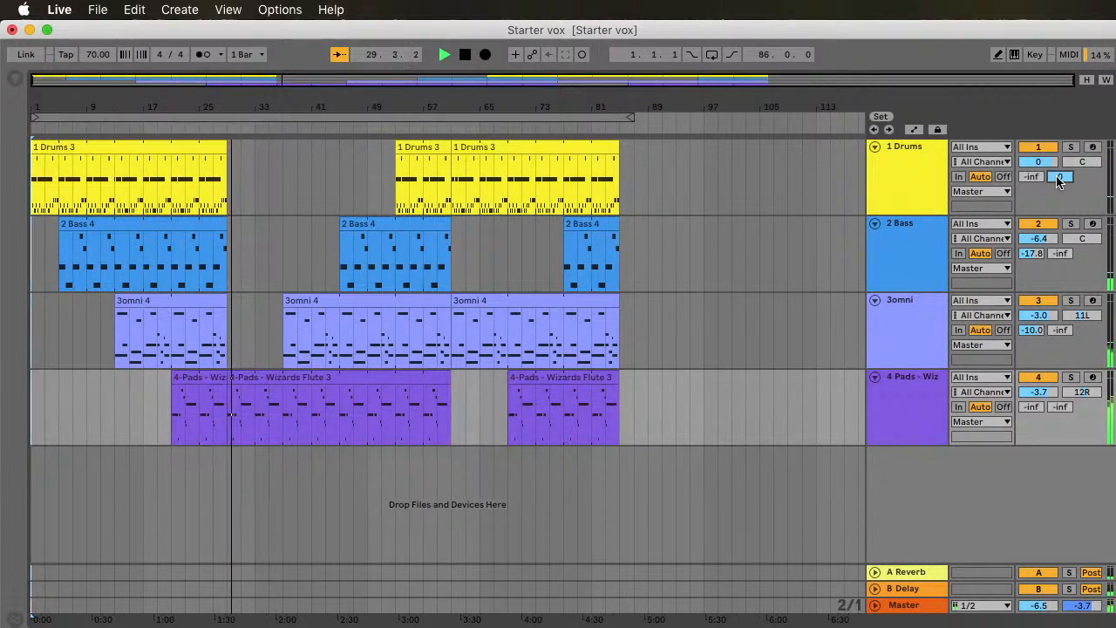
{"action": "left_click_drag", "start_coordinate": [1060, 176], "coordinate": [1060, 183]}
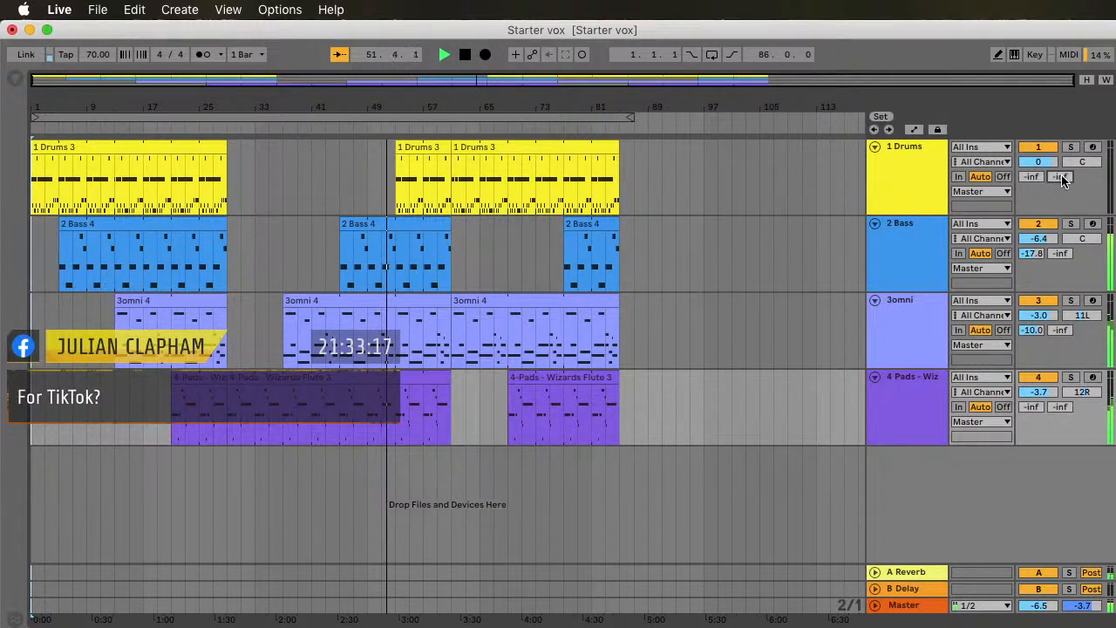
{"action": "left_click_drag", "start_coordinate": [1060, 176], "coordinate": [1060, 87]}
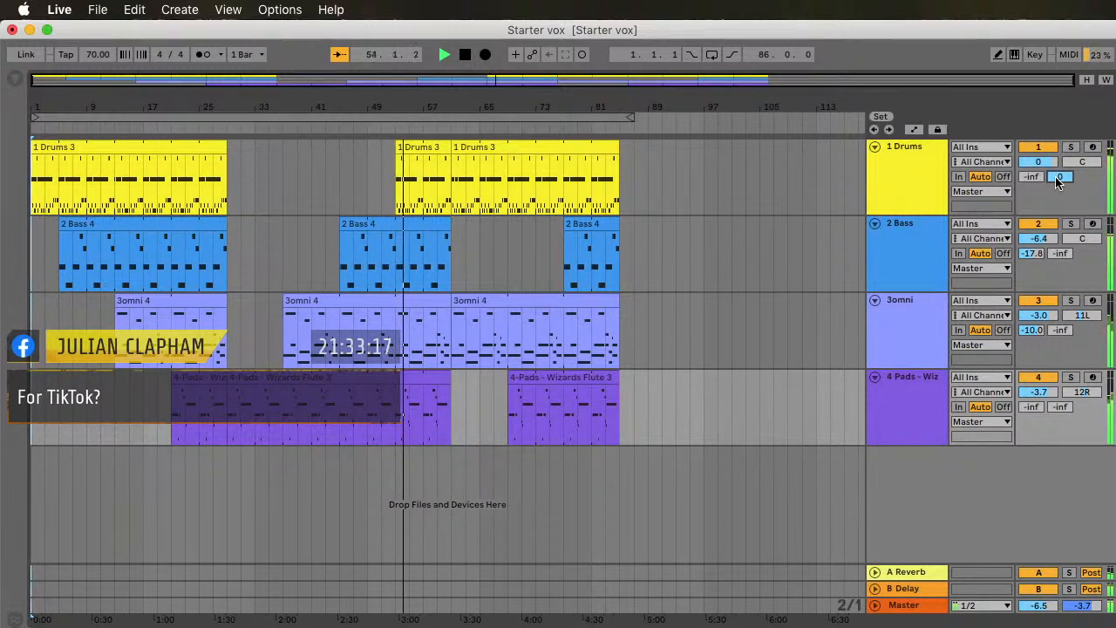
{"action": "left_click_drag", "start_coordinate": [1057, 181], "coordinate": [1055, 203]}
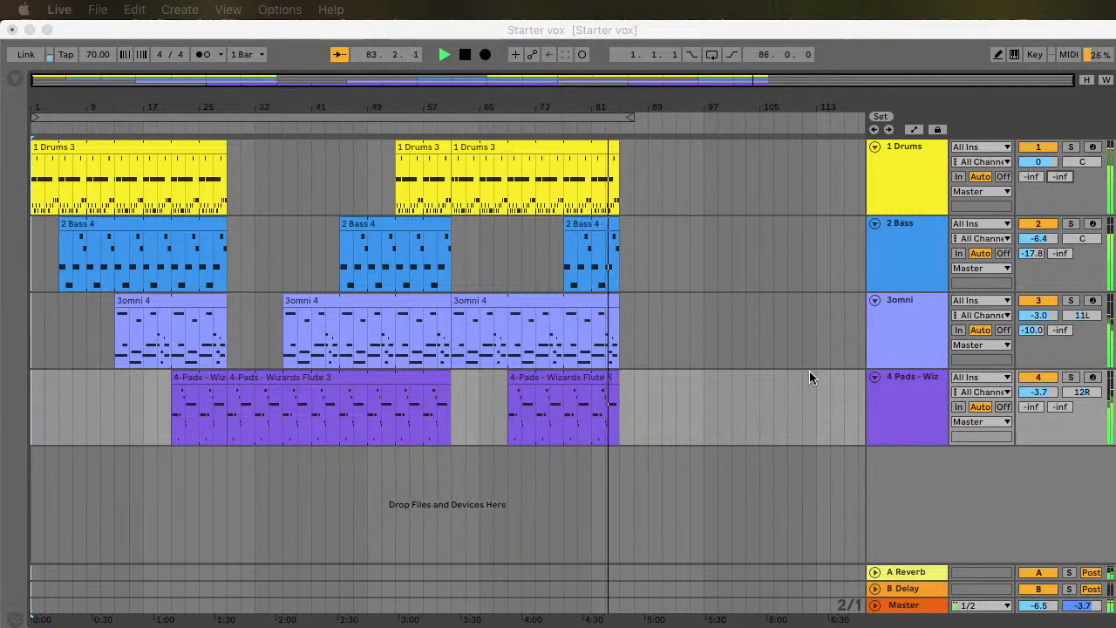
Step: Perform a last Drums delay throw at the end of the clips near bar 85, return the send to -inf, and stop playback
{"action": "left_click", "coordinate": [1062, 177]}
{"action": "left_click_drag", "start_coordinate": [1060, 177], "coordinate": [1060, 105]}
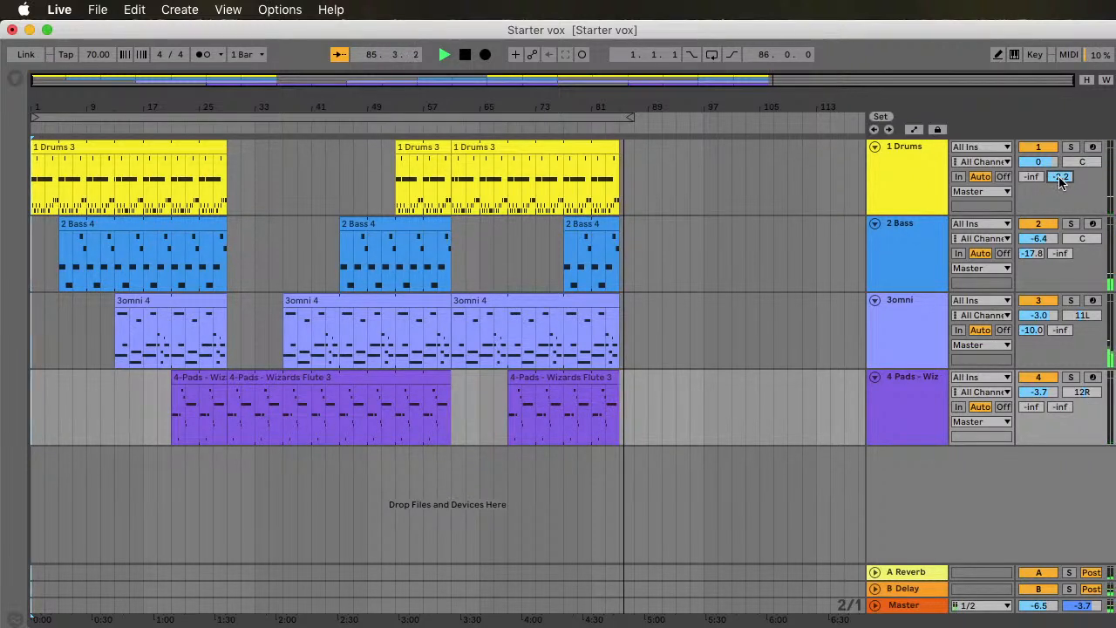
{"action": "left_click_drag", "start_coordinate": [1060, 177], "coordinate": [1060, 253]}
{"action": "key", "text": "space"}
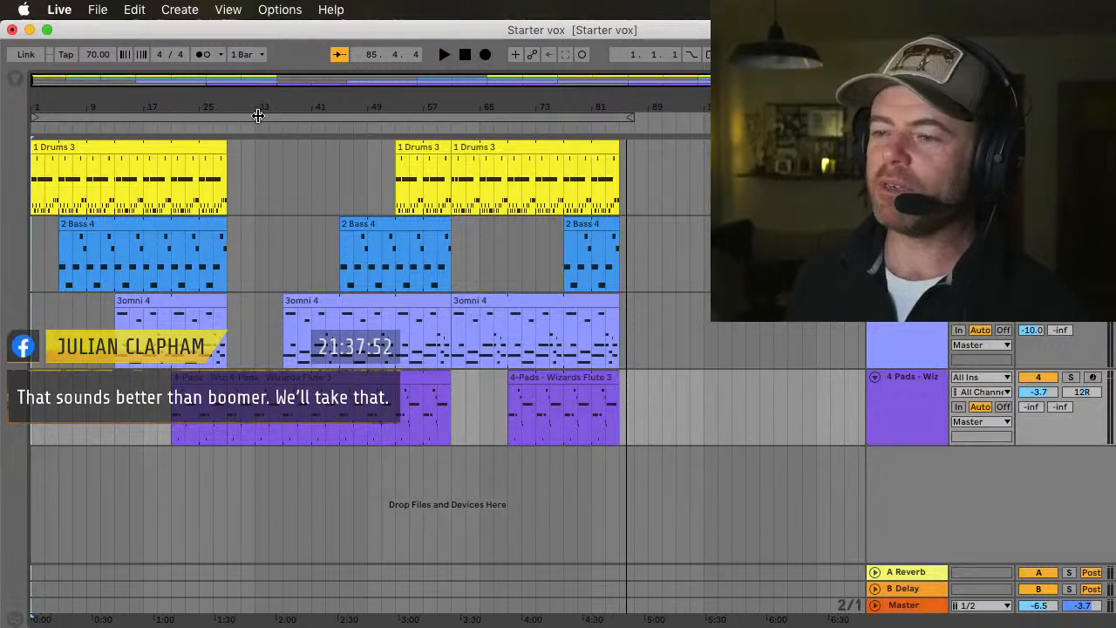
Step: Select the entire arrangement across all tracks, from bar 1 to bar 87
{"action": "key", "text": "super+a"}
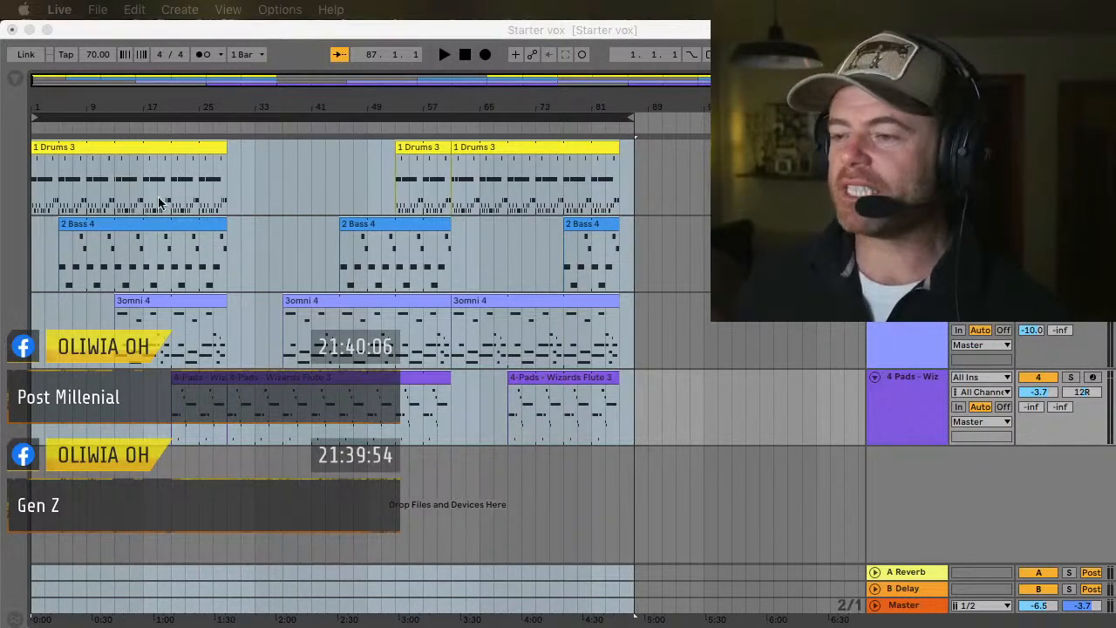
{"action": "left_click", "coordinate": [303, 101]}
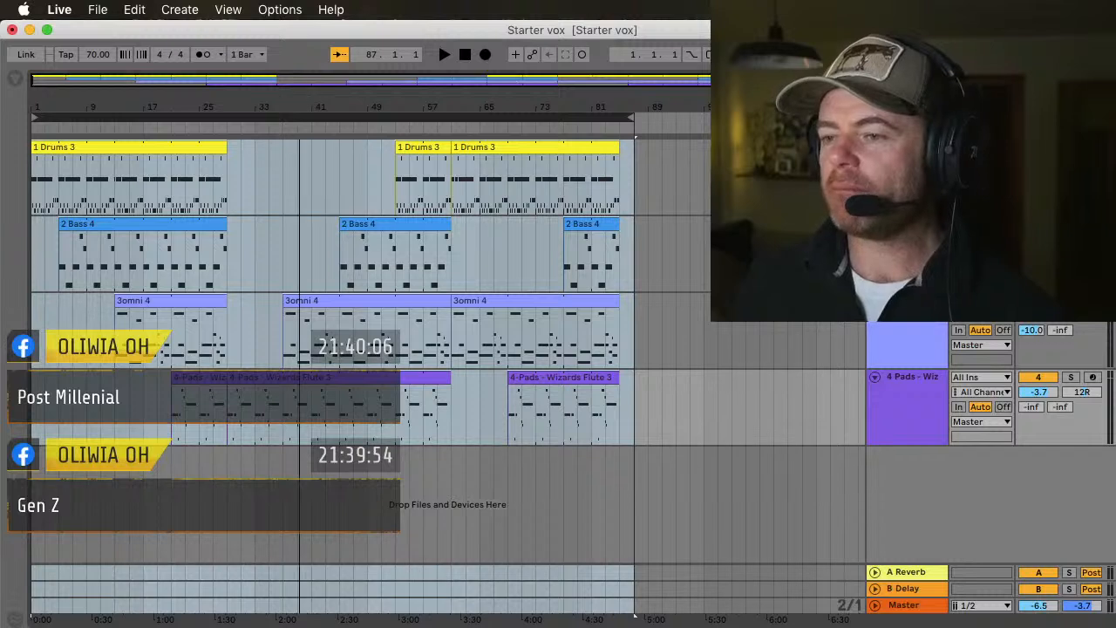